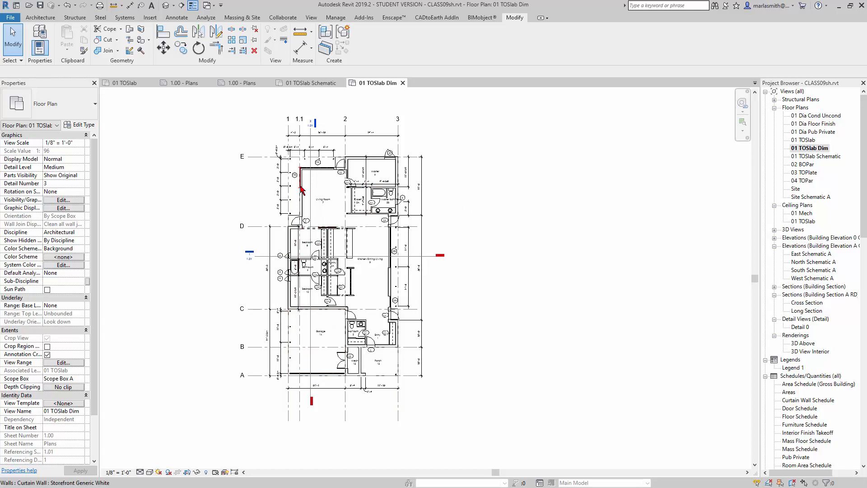
# Delete the existing floor plan view 01 TOSlab Dim from the project
pyautogui.scroll(4, 302, 185)
pyautogui.scroll(-3, 302, 185)
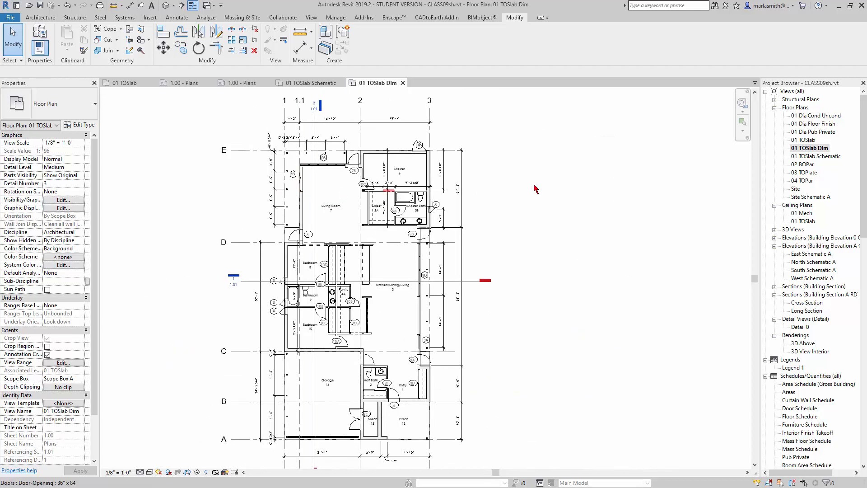
pyautogui.rightClick(815, 149)
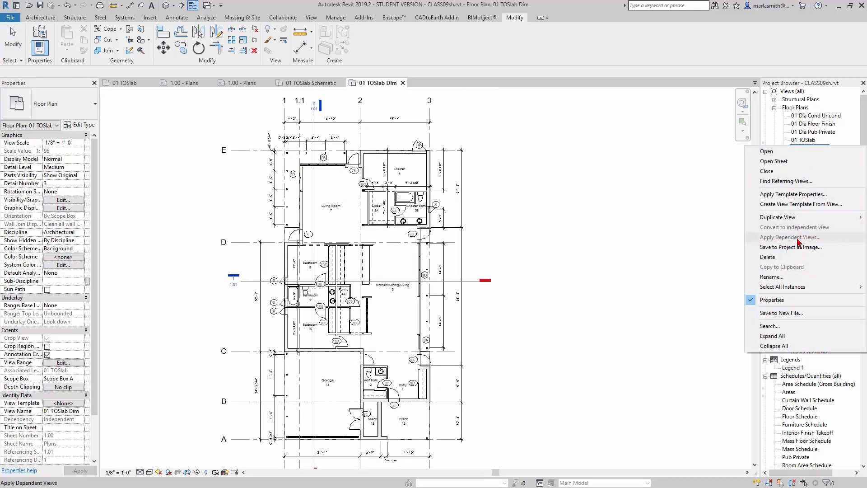
pyautogui.click(794, 257)
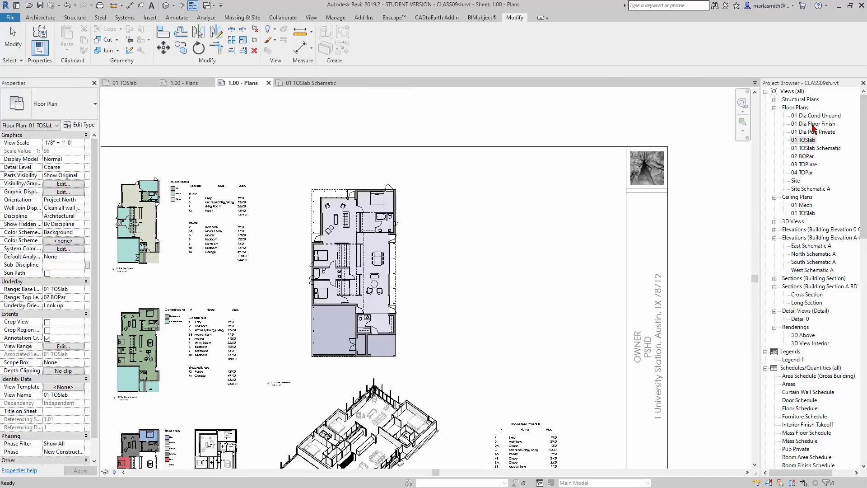
# Open the 01 TOSlab floor plan and duplicate it without detailing
pyautogui.doubleClick(806, 141)
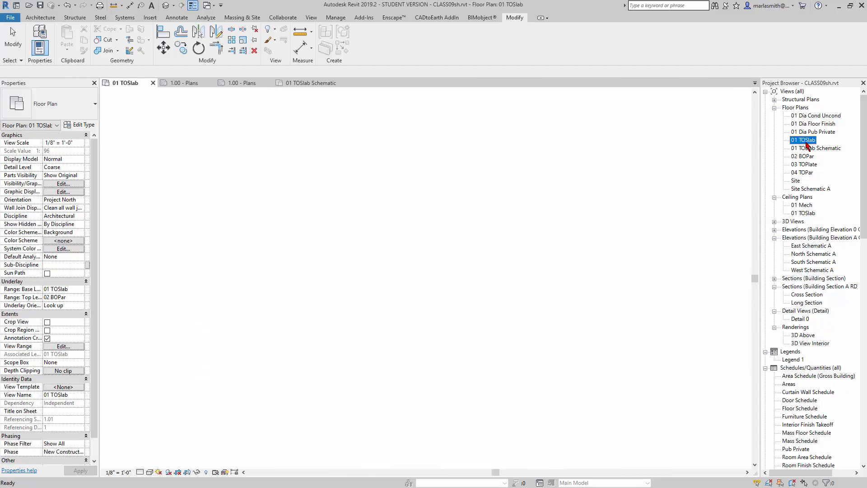
pyautogui.rightClick(806, 141)
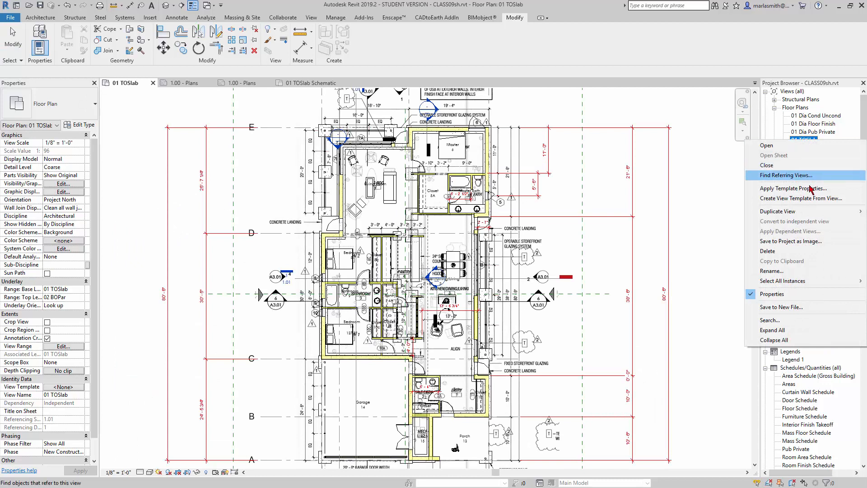
pyautogui.moveTo(806, 216)
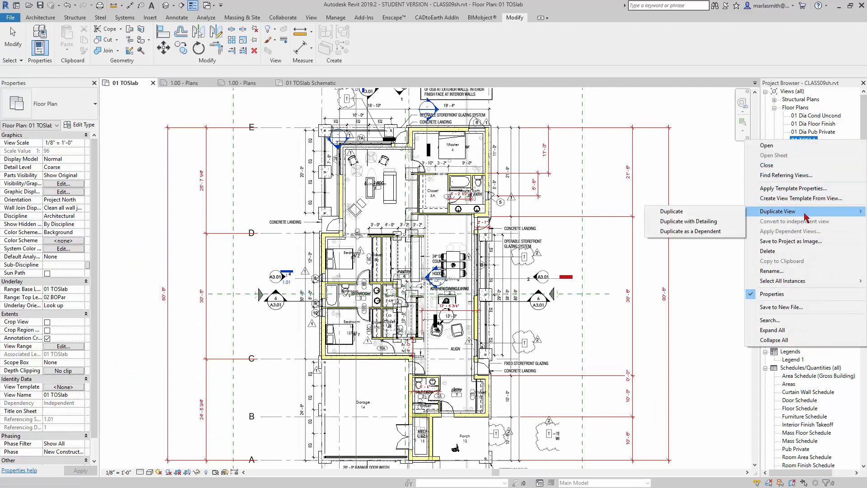
pyautogui.click(698, 214)
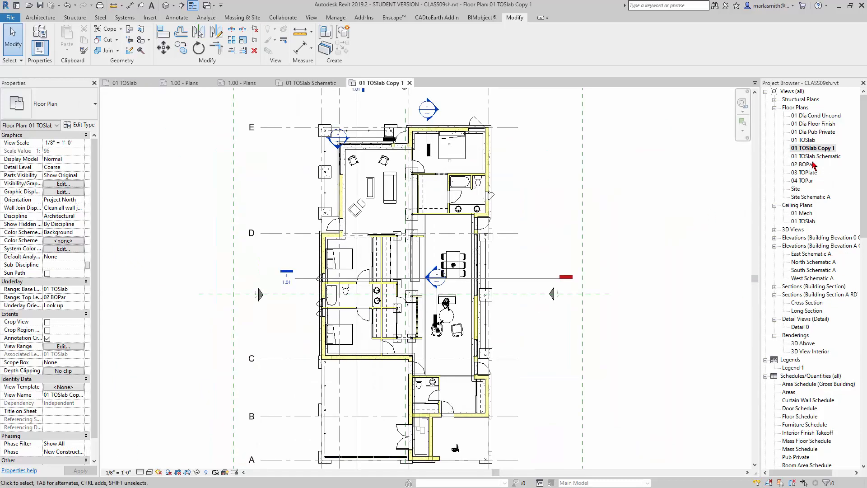
# Rename the duplicated floor plan view as 01 TOSlab Dim
pyautogui.rightClick(820, 153)
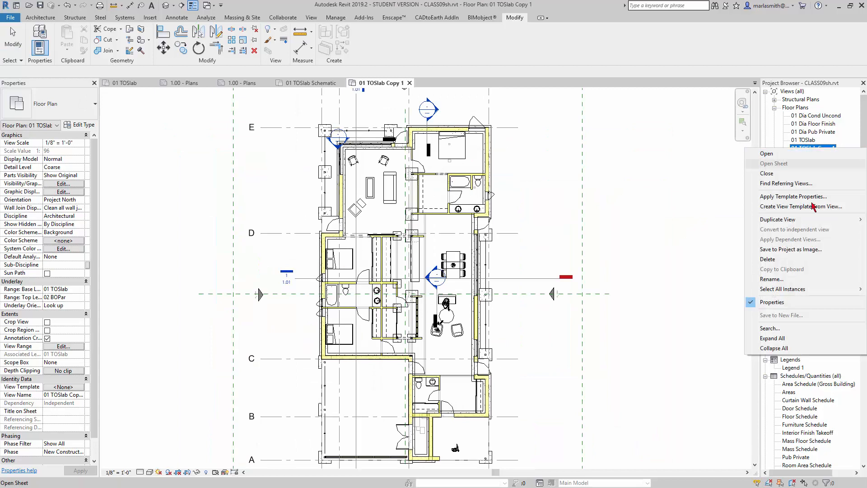
pyautogui.click(800, 279)
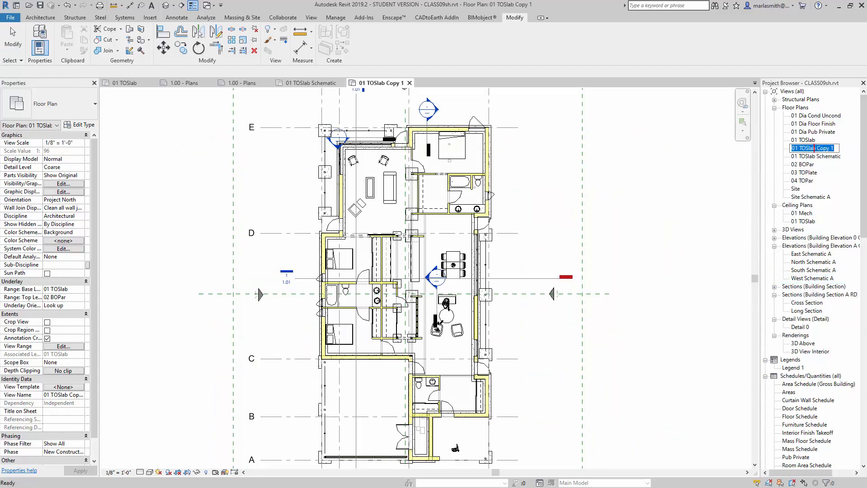
pyautogui.moveTo(818, 148); pyautogui.dragTo(843, 150)
pyautogui.write('d')
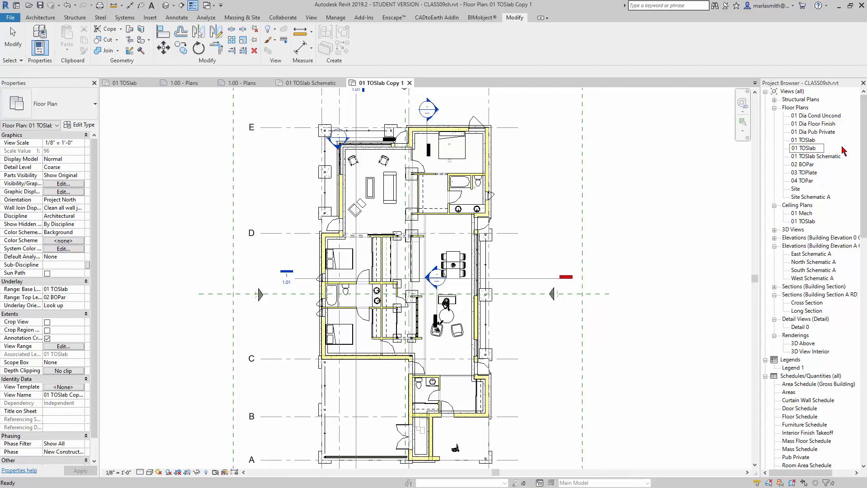
pyautogui.write('im')
pyautogui.press('Return')
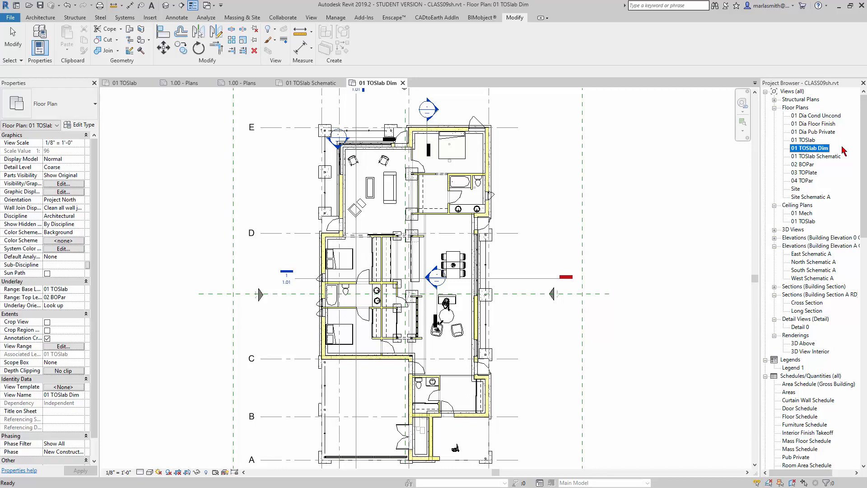
# Hide the section marker category and the furniture category in the 01 TOSlab Dim plan
pyautogui.click(623, 267)
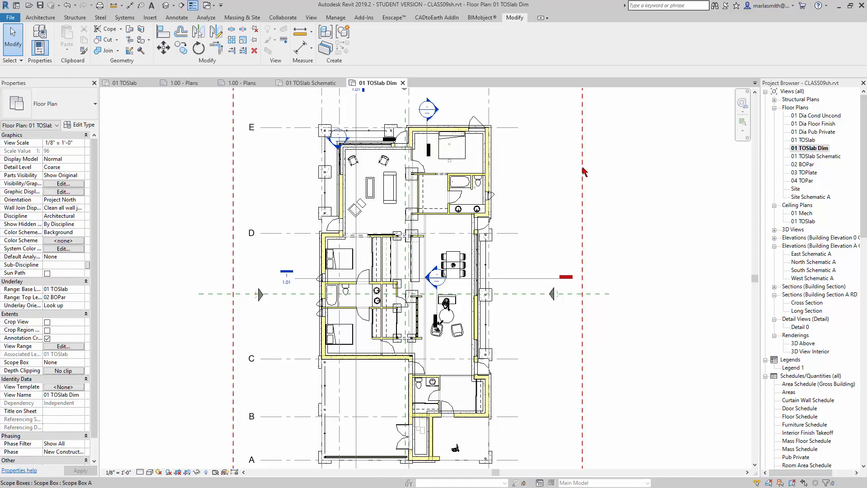
pyautogui.click(428, 142)
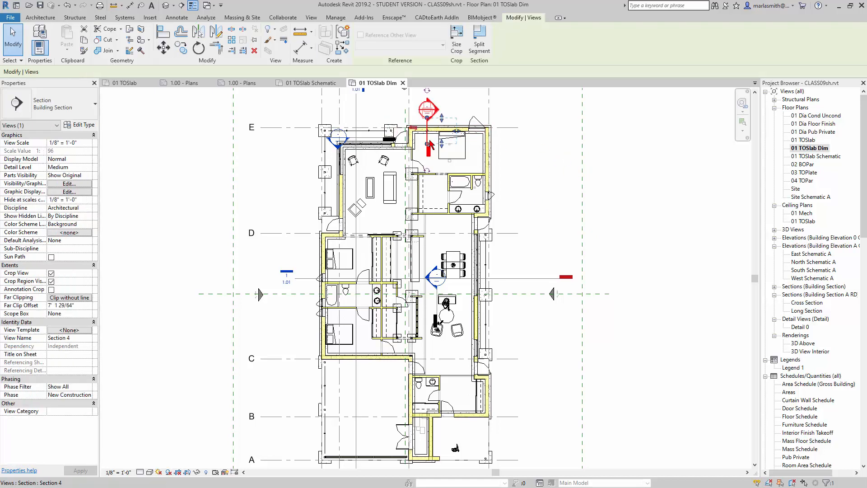
pyautogui.press('Delete')
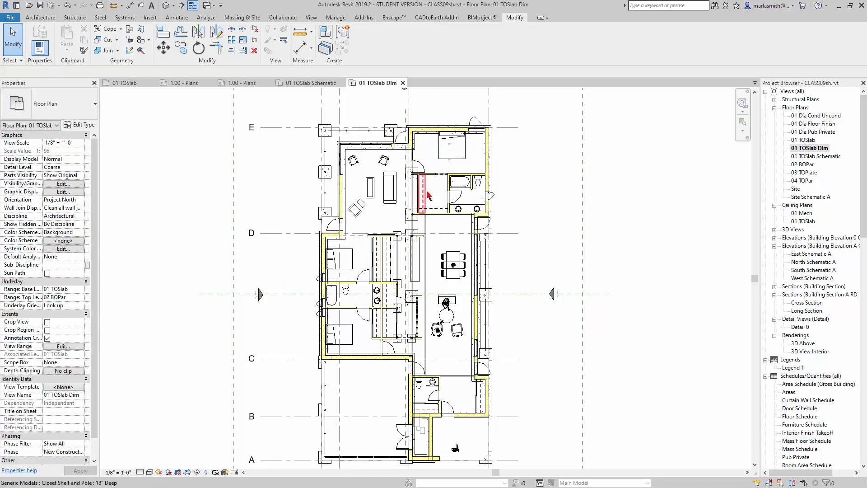
pyautogui.click(355, 164)
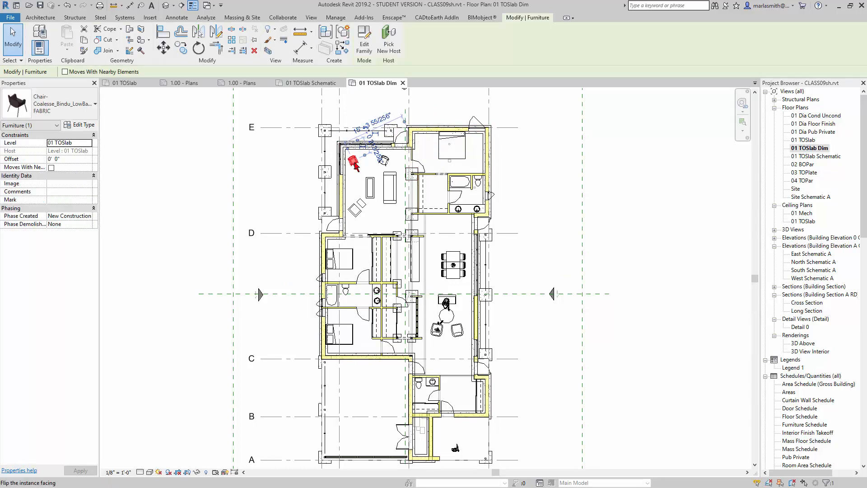
pyautogui.press('v')
pyautogui.press('h')
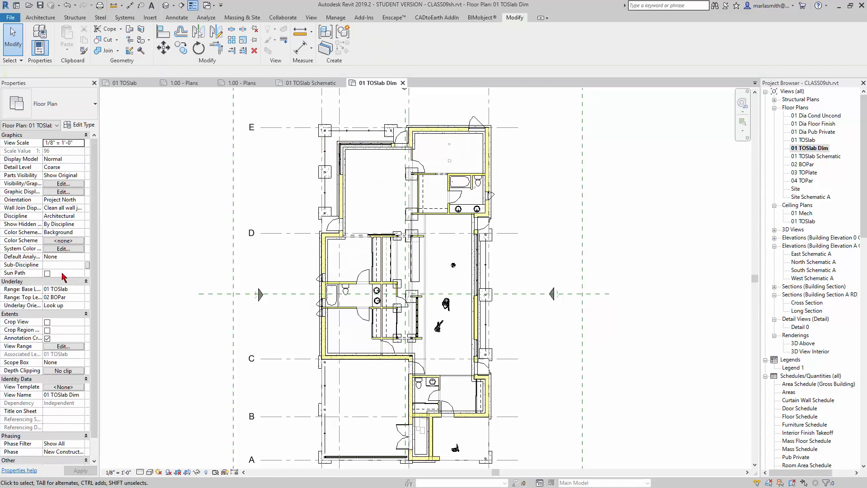
# Set the view range's bottom and view depth levels to Associated Level (01 TOSlab)
pyautogui.click(56, 346)
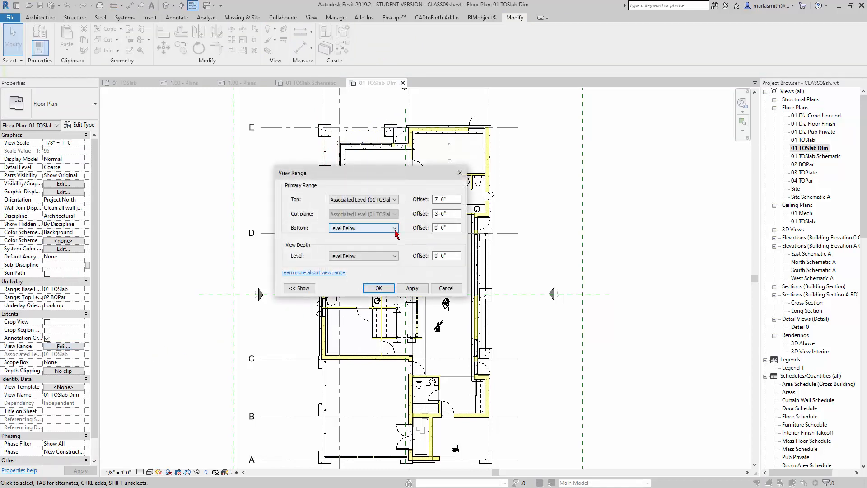
pyautogui.click(395, 228)
pyautogui.click(390, 236)
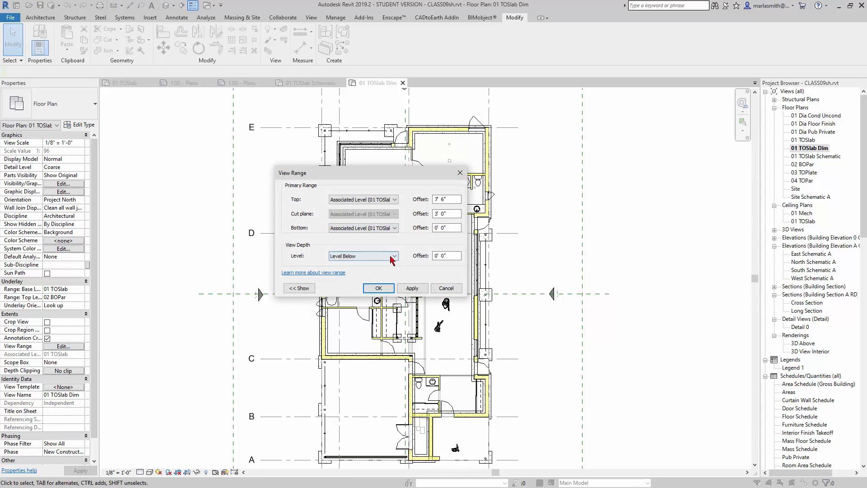
pyautogui.click(394, 256)
pyautogui.click(384, 264)
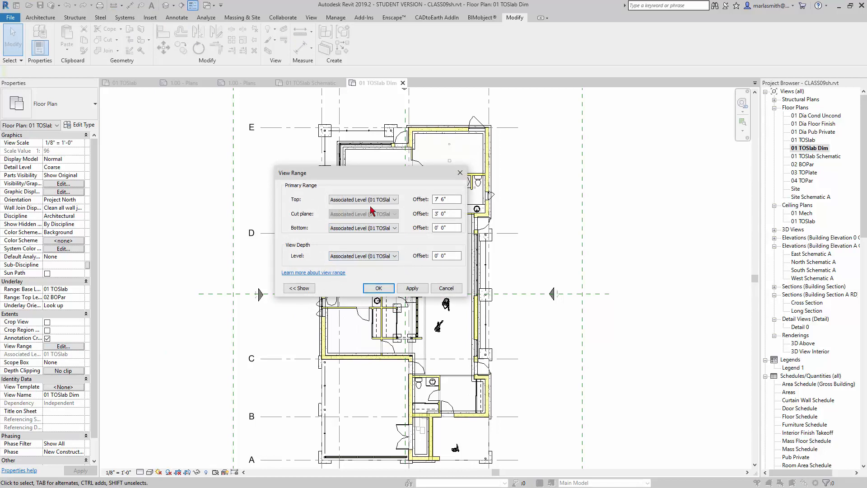
pyautogui.click(378, 288)
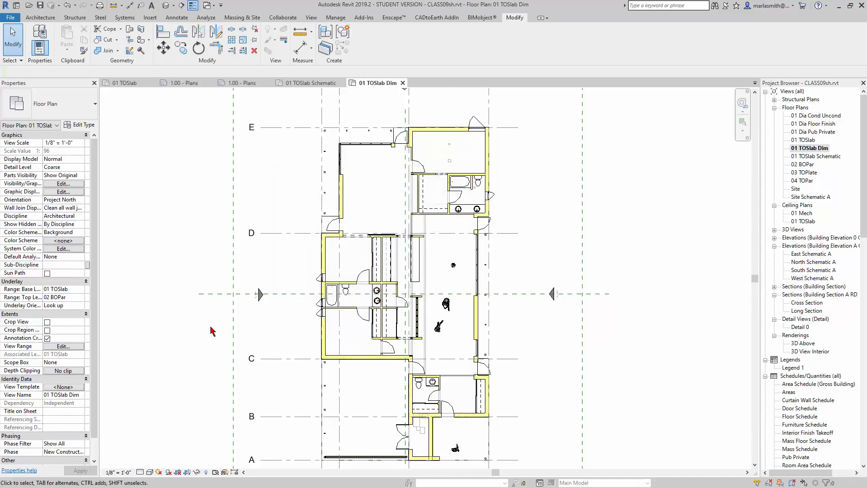
# Clear the Walls category's surface transparency and cut pattern overrides in the view's Visibility/Graphic Overrides
pyautogui.press('v')
pyautogui.press('g')
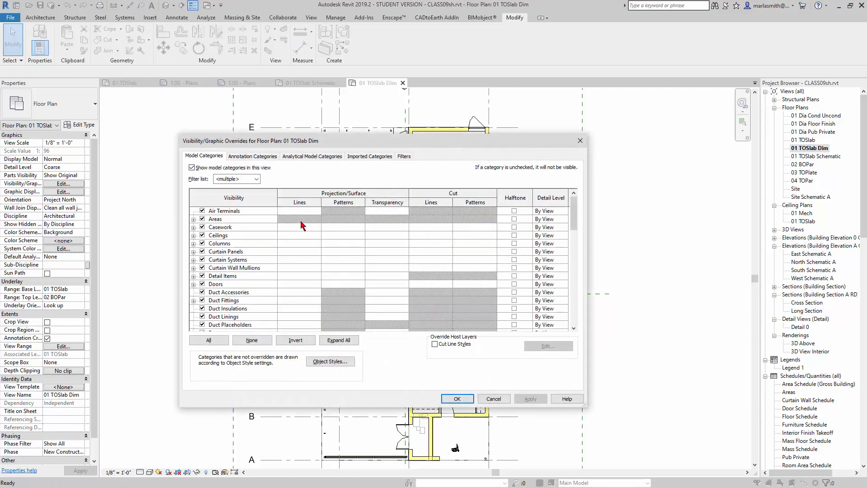
pyautogui.moveTo(574, 215); pyautogui.dragTo(577, 316)
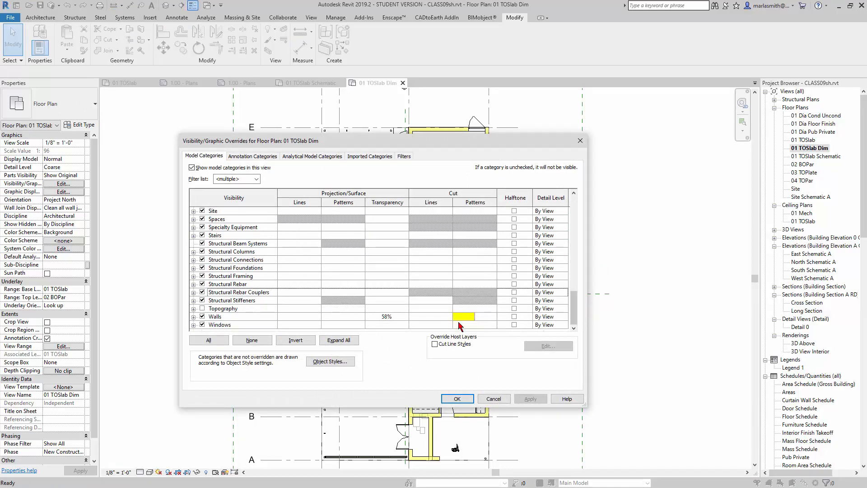
pyautogui.click(386, 319)
pyautogui.click(387, 317)
pyautogui.click(352, 288)
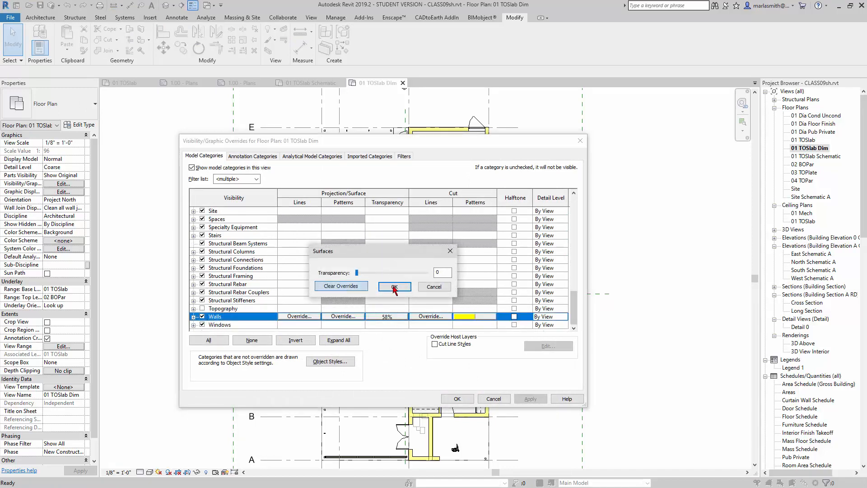
pyautogui.click(394, 287)
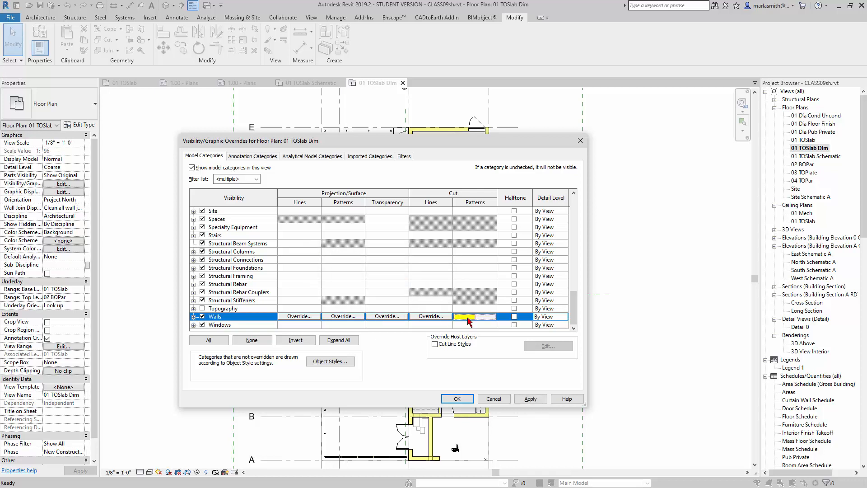
pyautogui.click(469, 318)
pyautogui.click(394, 307)
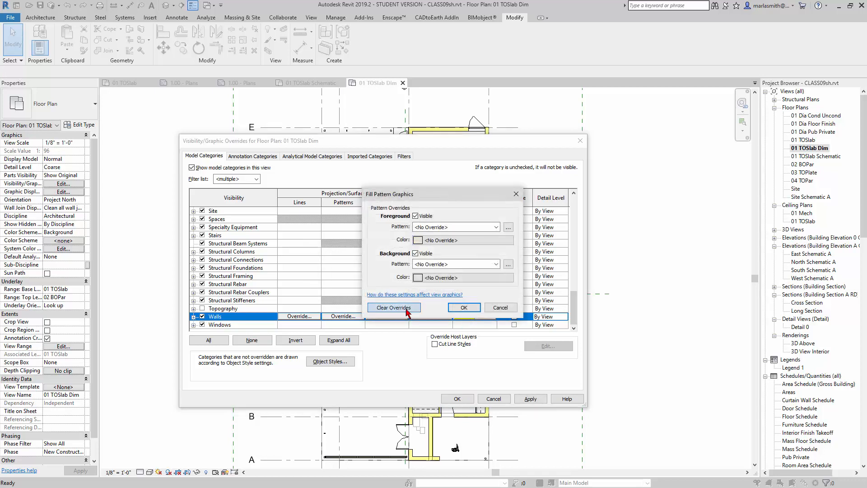
pyautogui.click(464, 308)
pyautogui.click(460, 398)
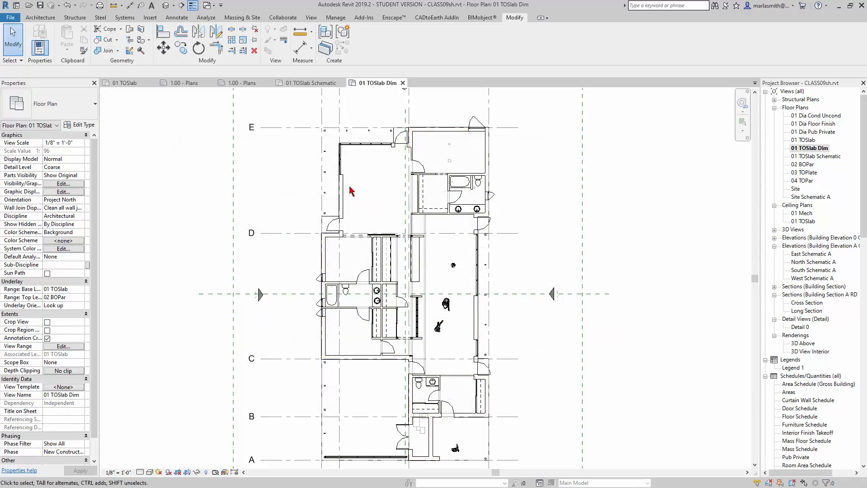
# Set the view's underlay base level to None
pyautogui.scroll(-2, 326, 179)
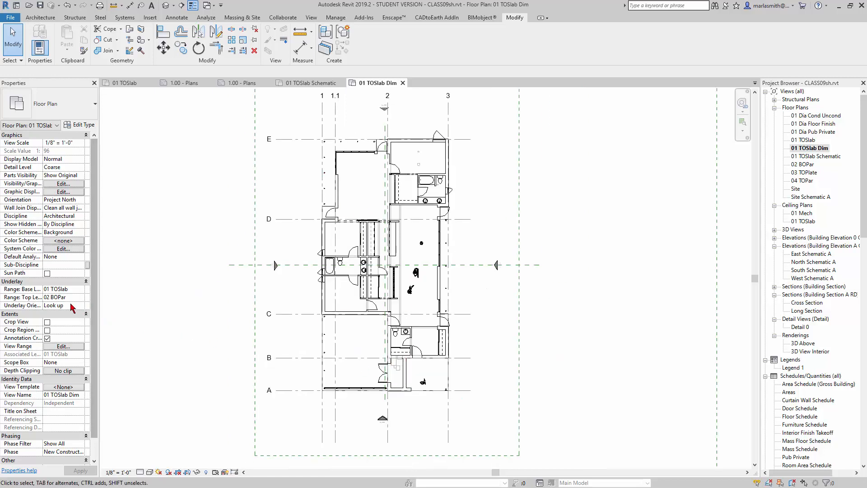
pyautogui.click(82, 292)
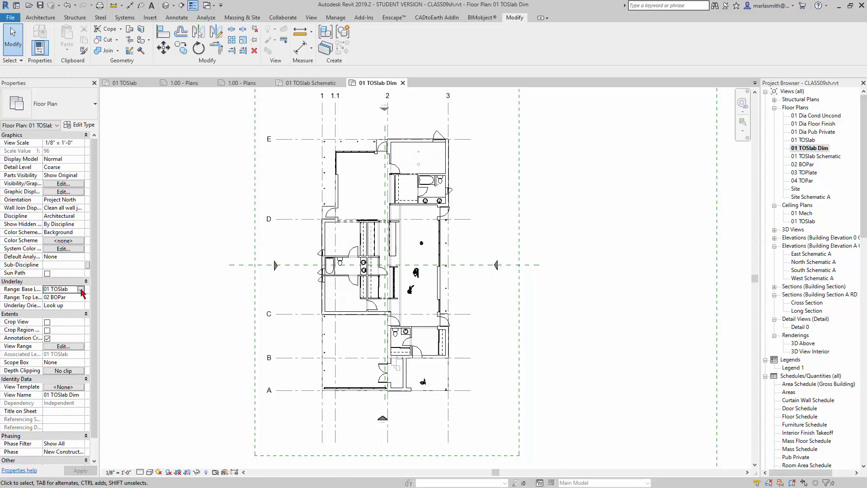
pyautogui.click(82, 289)
pyautogui.click(61, 297)
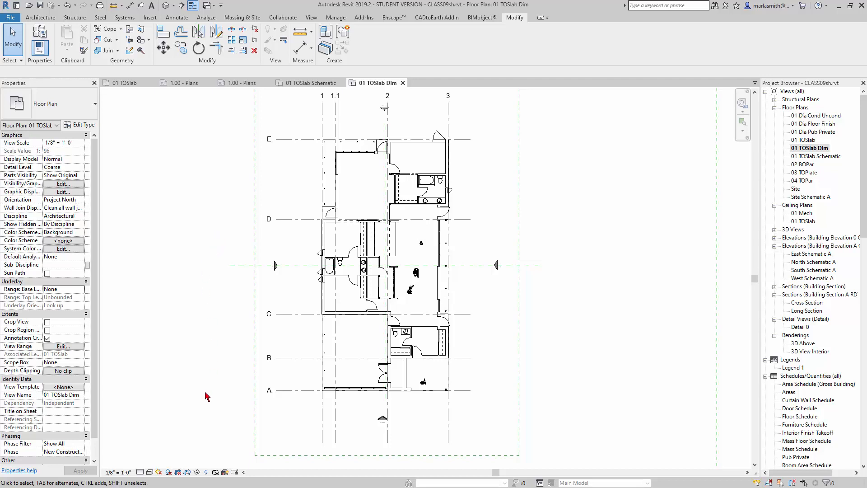
pyautogui.click(206, 472)
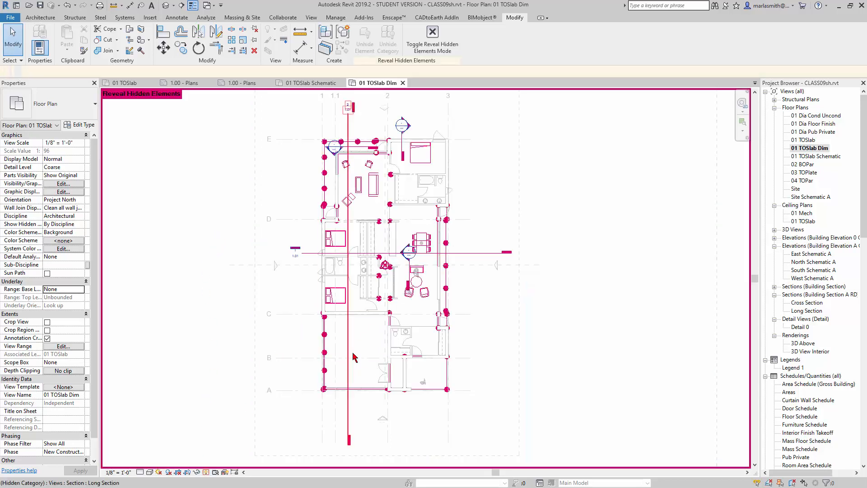
pyautogui.click(348, 328)
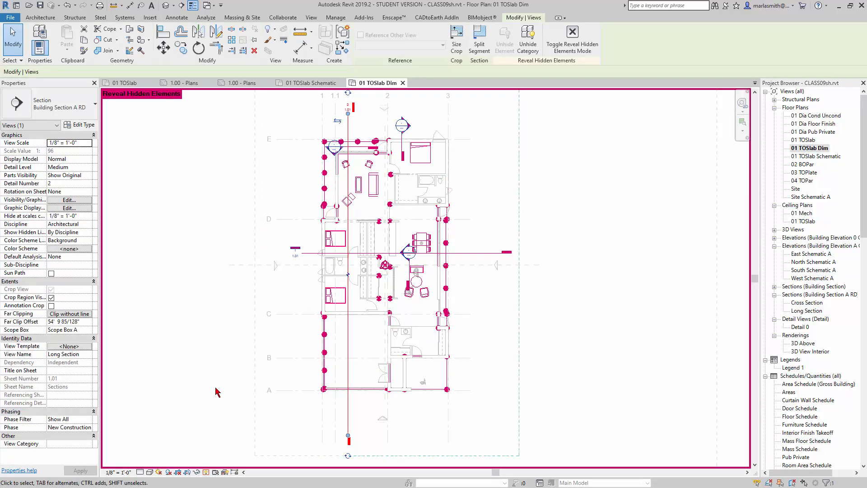
pyautogui.click(572, 36)
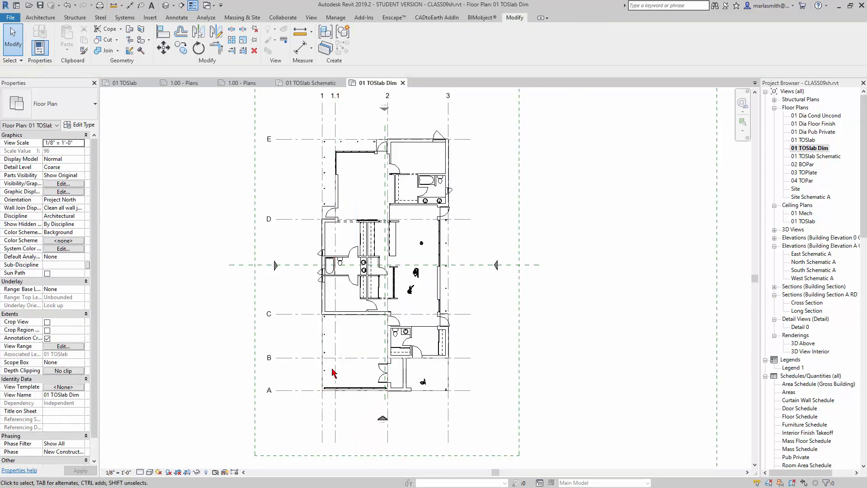
# Reveal the hidden elements, unhide the category of the Long Section line, and leave the reveal mode
pyautogui.click(205, 472)
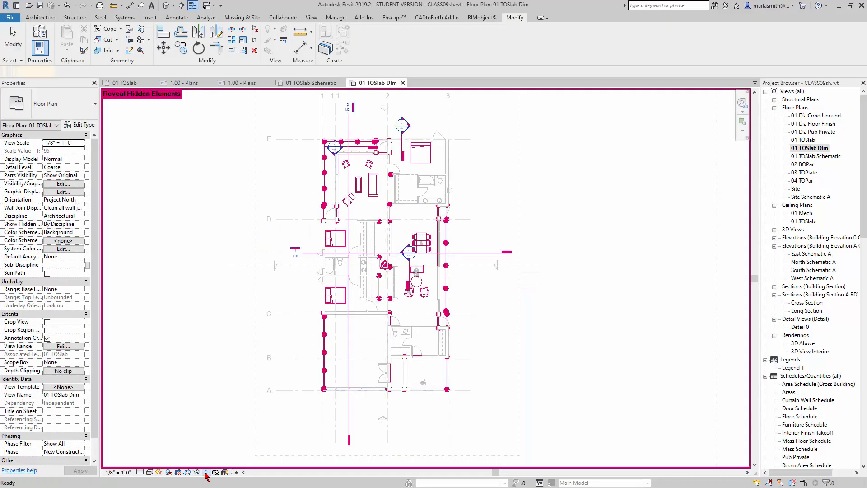
pyautogui.click(349, 344)
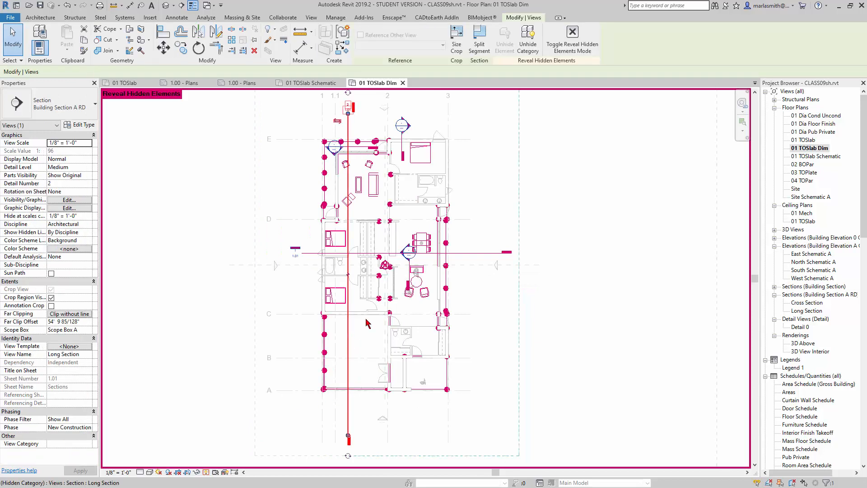
pyautogui.click(525, 55)
pyautogui.click(207, 471)
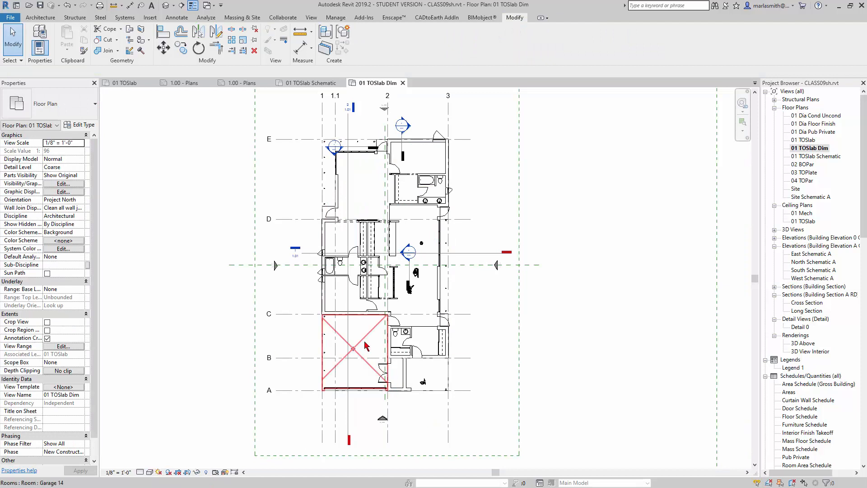
# Hide the category of the elevation markers in the 01 TOSlab Dim view
pyautogui.moveTo(282, 281); pyautogui.dragTo(282, 282)
pyautogui.press('v')
pyautogui.press('h')
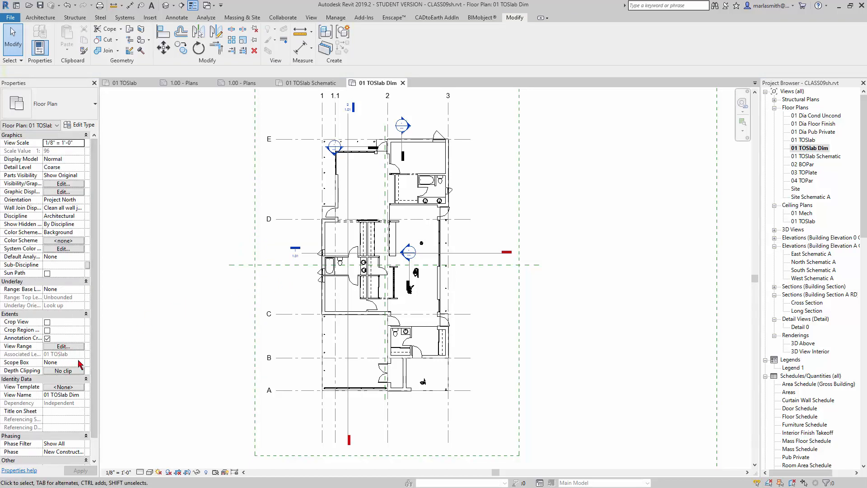
# Assign Scope Box A to the view and hide the Planting category of the seated figure in the kitchen/dining area
pyautogui.click(81, 363)
pyautogui.click(65, 379)
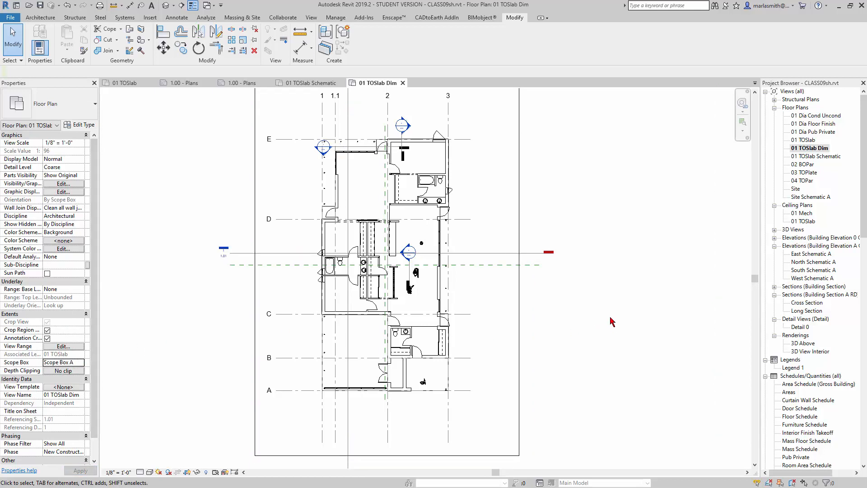
pyautogui.click(416, 273)
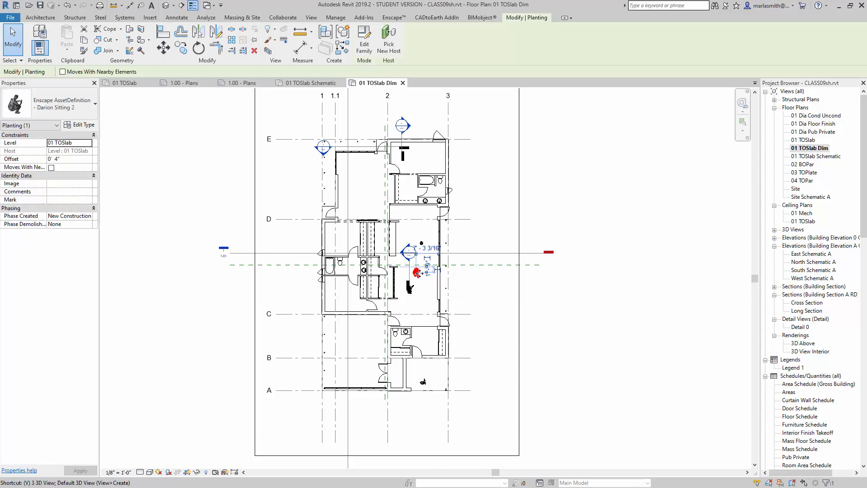
pyautogui.press('Delete')
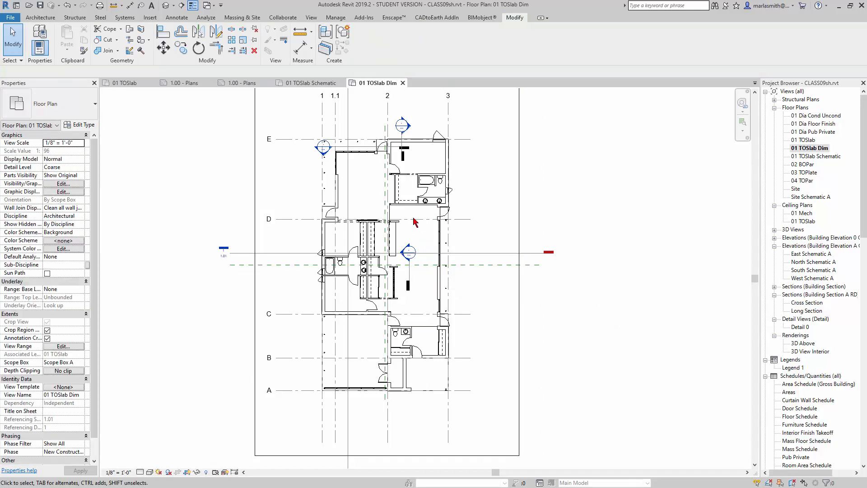
# Hide the three building section markers in the living area and near grid E as individual elements in the view
pyautogui.click(413, 277)
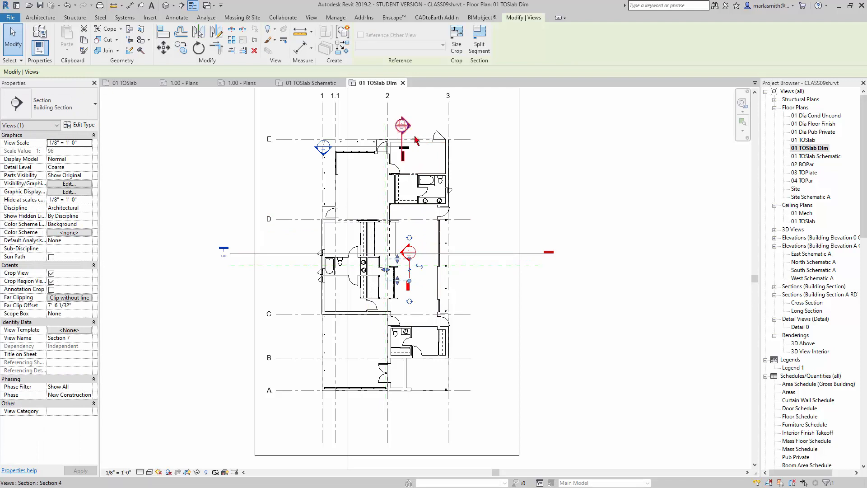
pyautogui.scroll(3, 397, 139)
pyautogui.keyDown('ctrl'); pyautogui.click(396, 140); pyautogui.keyUp('ctrl')
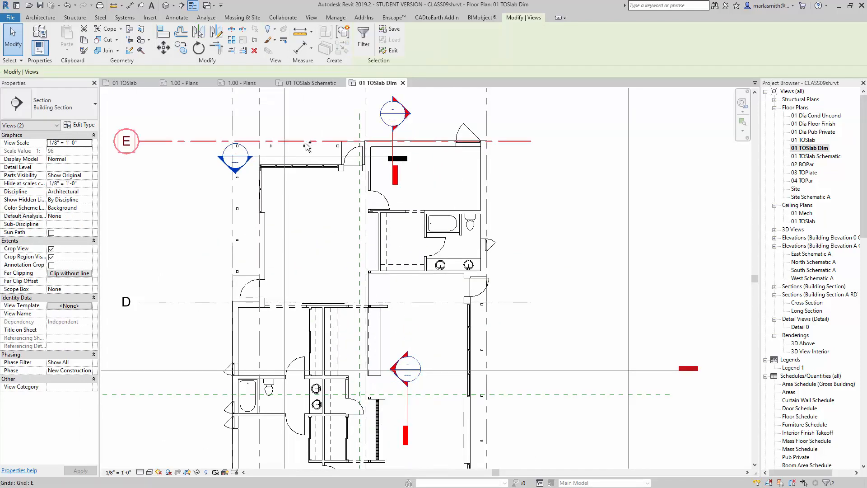
pyautogui.keyDown('ctrl'); pyautogui.click(311, 157); pyautogui.keyUp('ctrl')
pyautogui.rightClick(312, 158)
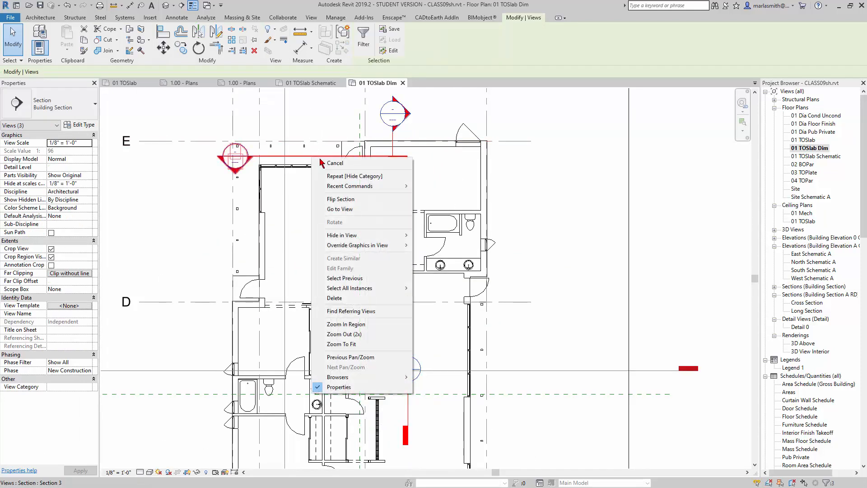
pyautogui.moveTo(368, 235)
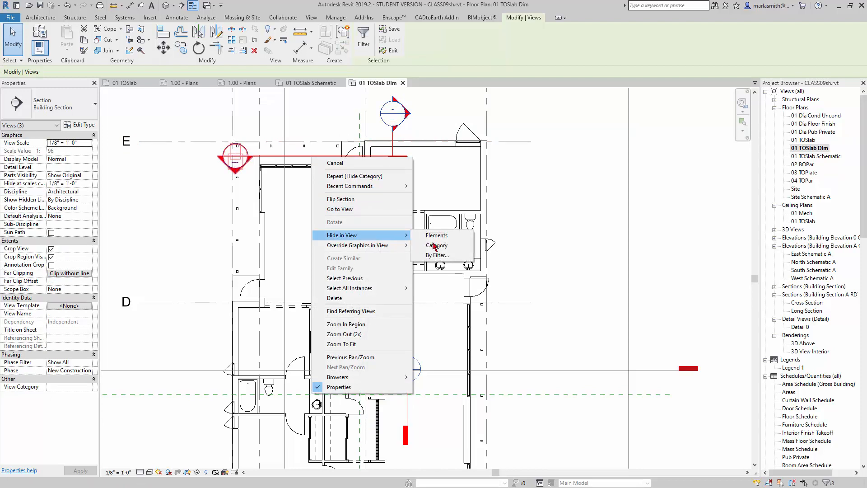
pyautogui.click(434, 236)
# Set the view's detail level to Medium so the wall layers are drawn
pyautogui.scroll(-2, 415, 165)
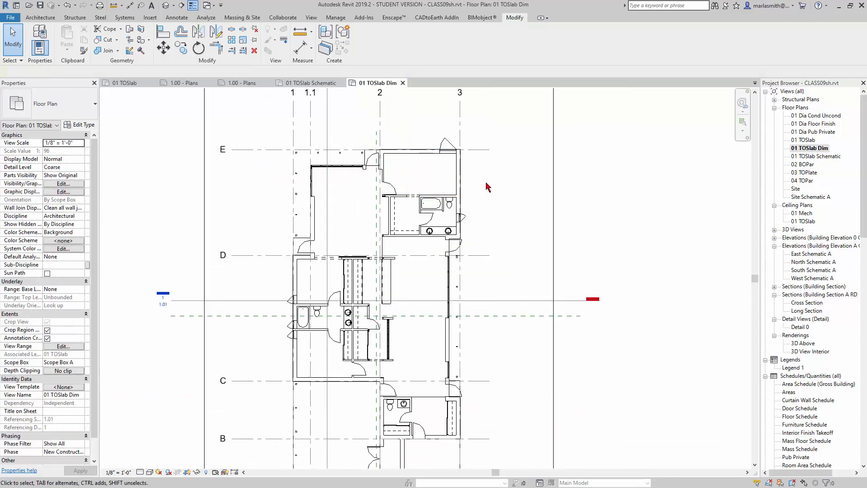
pyautogui.scroll(-2, 452, 180)
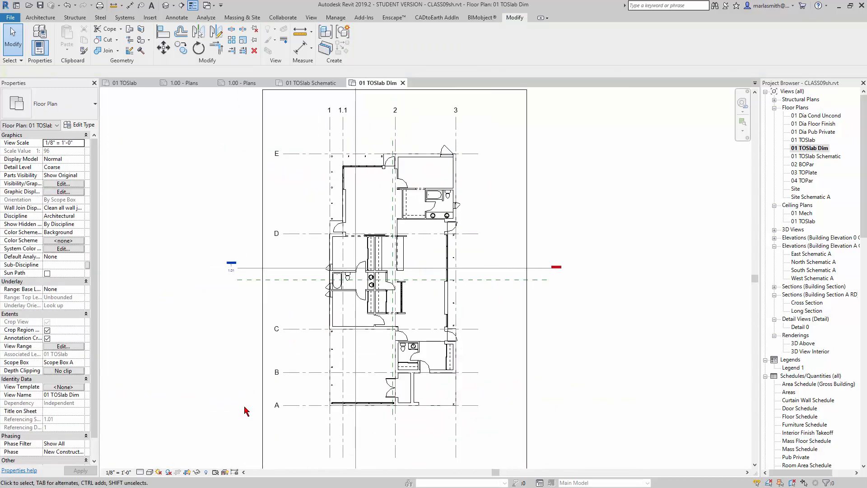
pyautogui.moveTo(235, 421); pyautogui.dragTo(223, 383, button='middle')
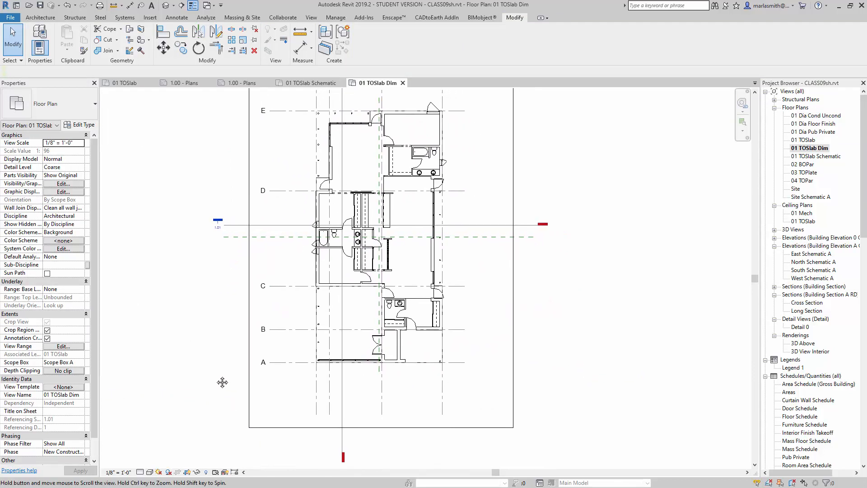
pyautogui.scroll(5, 420, 380)
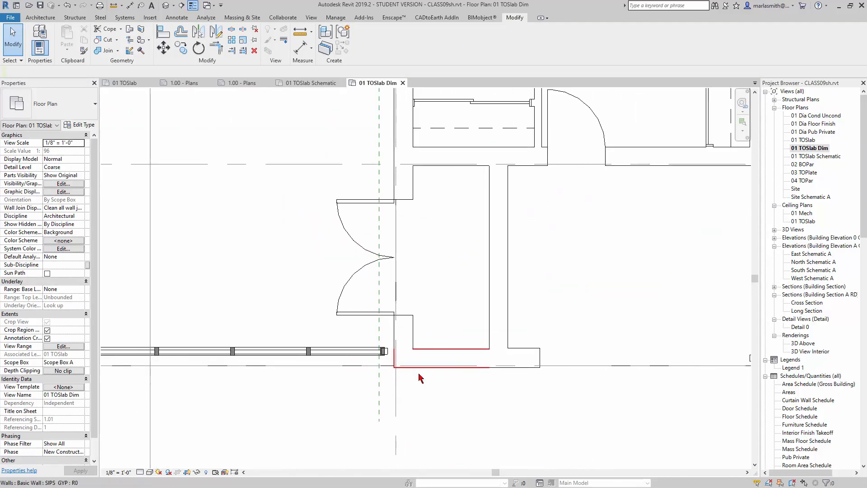
pyautogui.scroll(2, 420, 378)
pyautogui.click(140, 472)
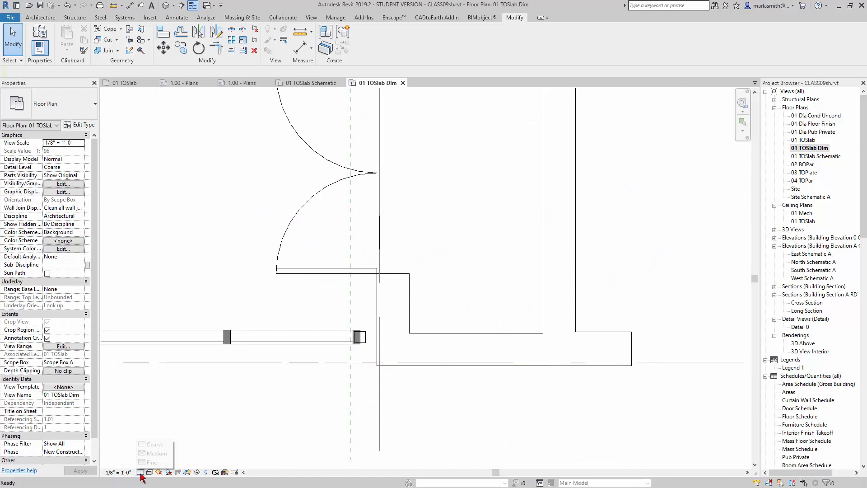
pyautogui.click(153, 453)
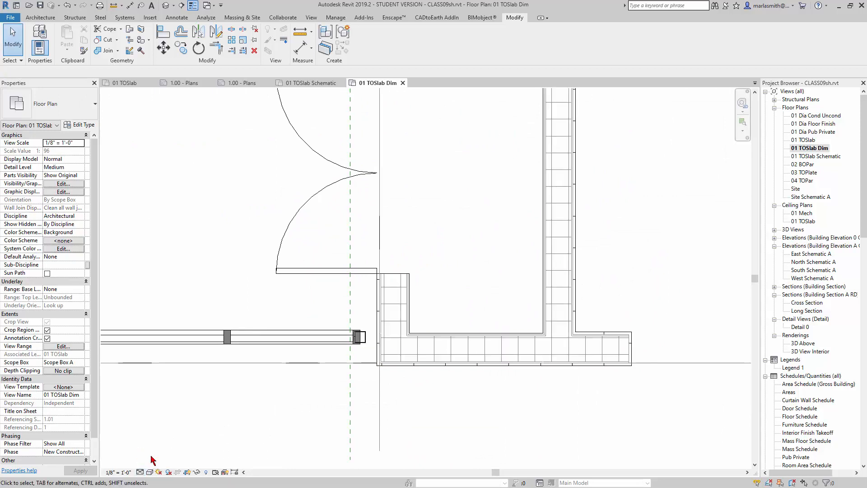
# Hide the reference planes in the view by hiding the category of the EW plane
pyautogui.scroll(-3, 416, 393)
pyautogui.scroll(-1, 415, 393)
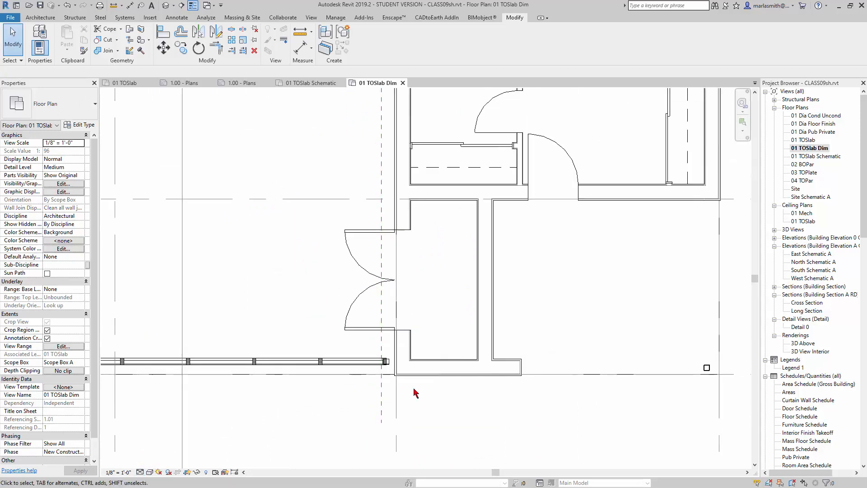
pyautogui.scroll(1, 415, 393)
pyautogui.scroll(-1, 416, 393)
pyautogui.scroll(-2, 416, 393)
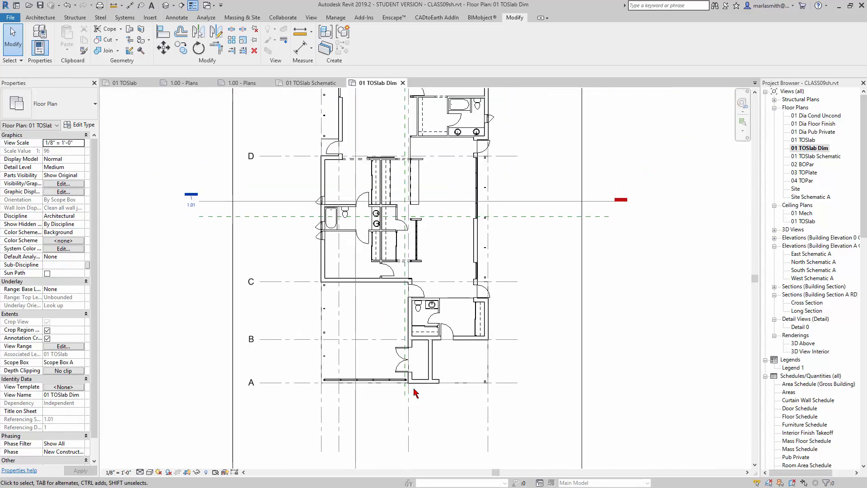
pyautogui.moveTo(429, 246); pyautogui.dragTo(400, 332, button='middle')
pyautogui.click(486, 300)
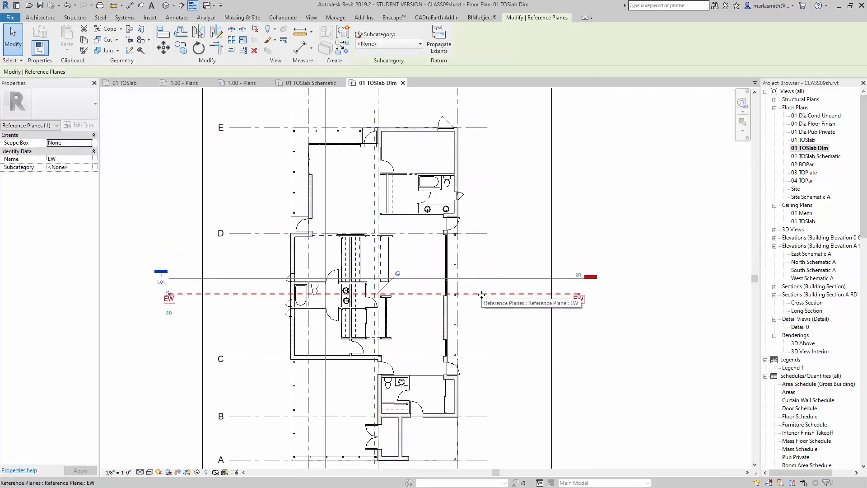
pyautogui.press('Delete')
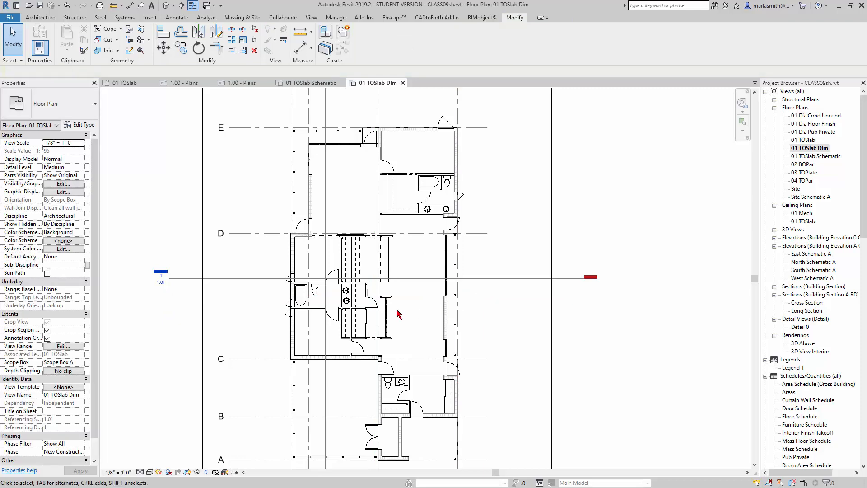
# Place an aligned dimension string across grids 1, 1.1, 2 and 3, between their labels and grid E
pyautogui.scroll(-2, 396, 306)
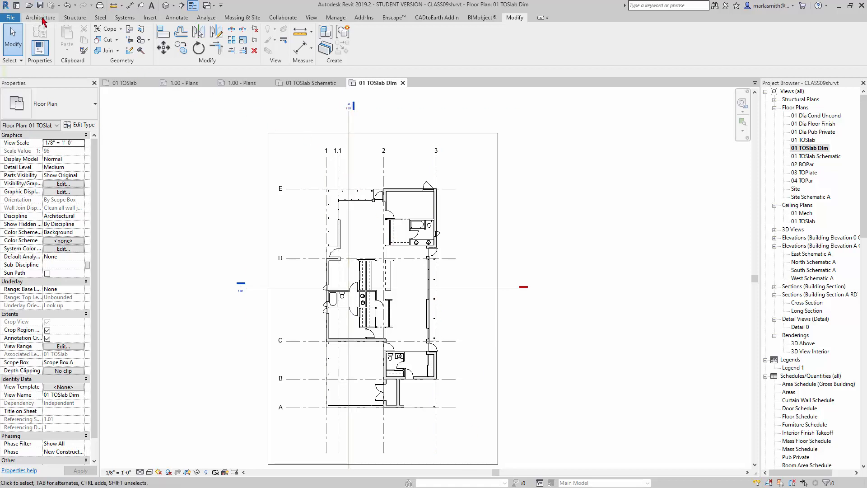
pyautogui.click(182, 19)
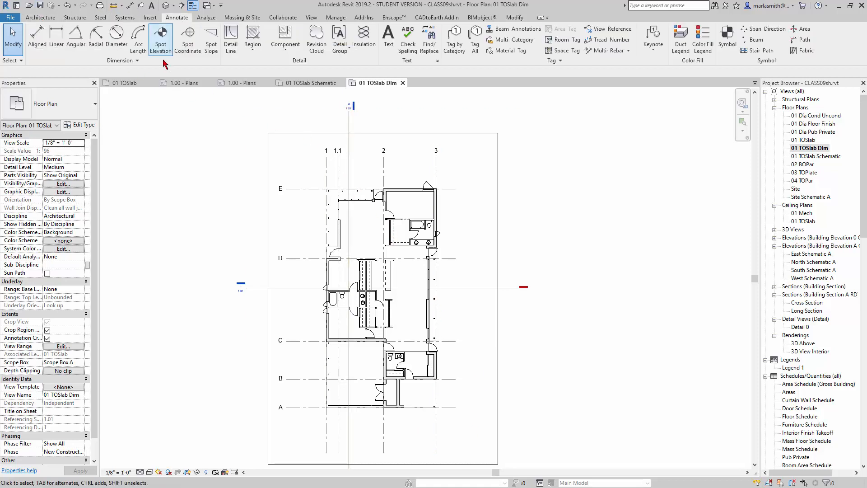
pyautogui.click(36, 39)
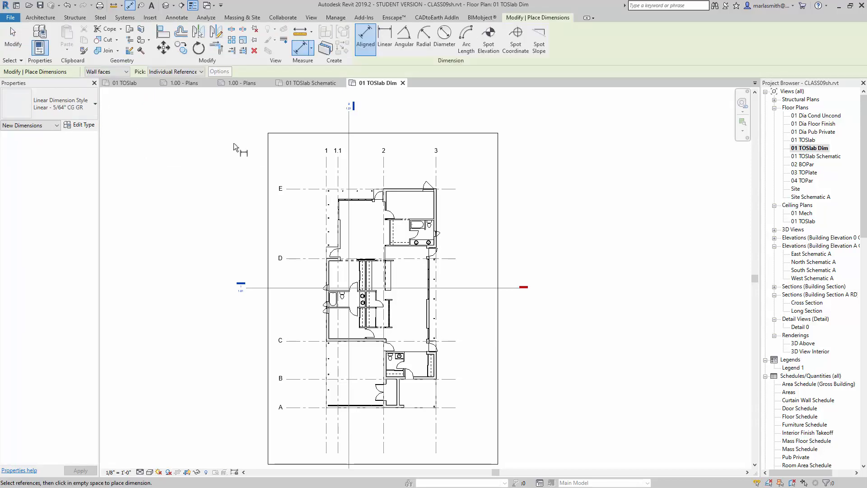
pyautogui.scroll(3, 373, 183)
pyautogui.scroll(1, 373, 184)
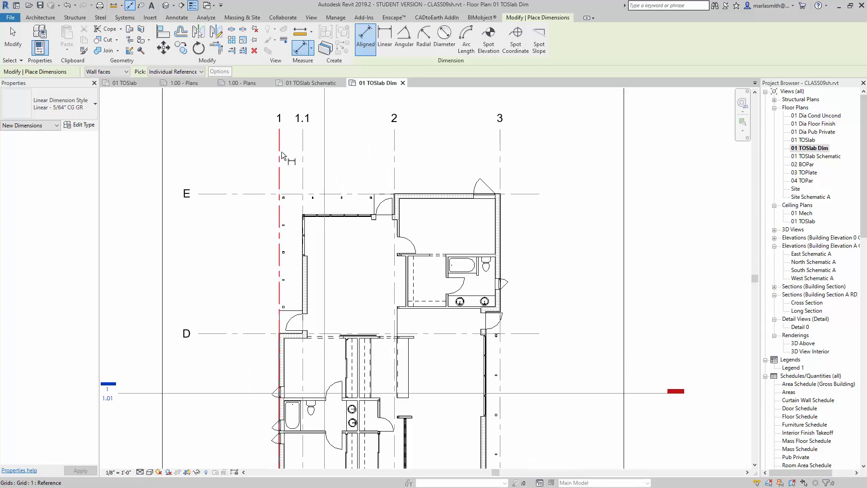
pyautogui.click(281, 151)
pyautogui.click(302, 148)
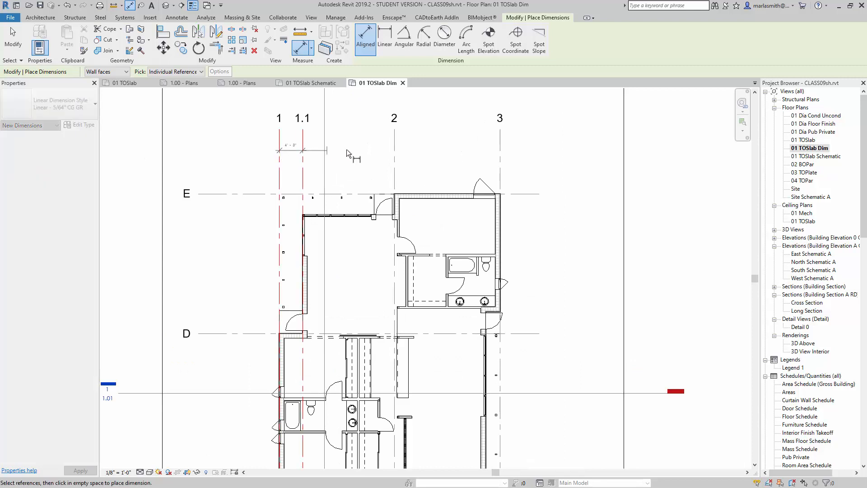
pyautogui.click(395, 149)
pyautogui.click(500, 148)
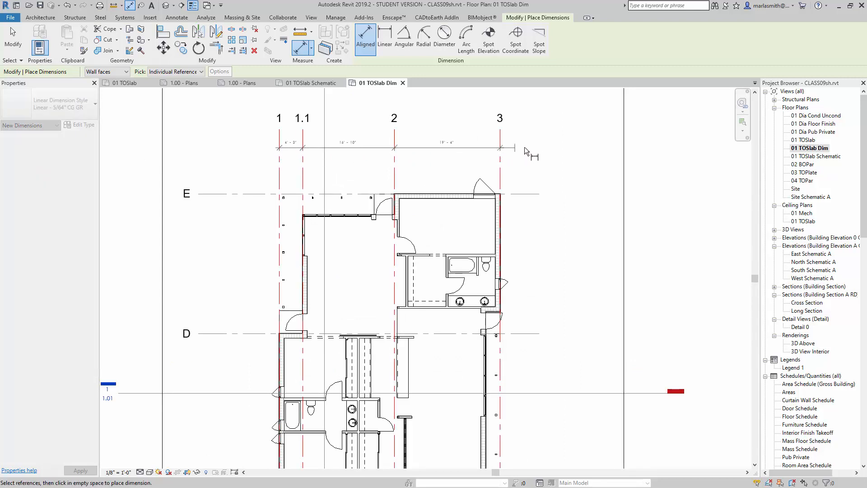
pyautogui.click(547, 142)
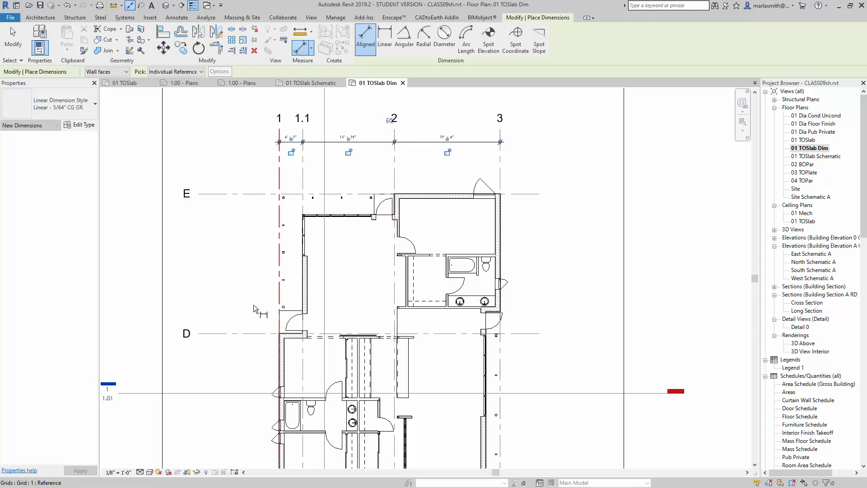
# Place an aligned dimension string across grids A, B, C, D and E on the label side of the plan and end the command
pyautogui.scroll(-3, 252, 237)
pyautogui.click(234, 433)
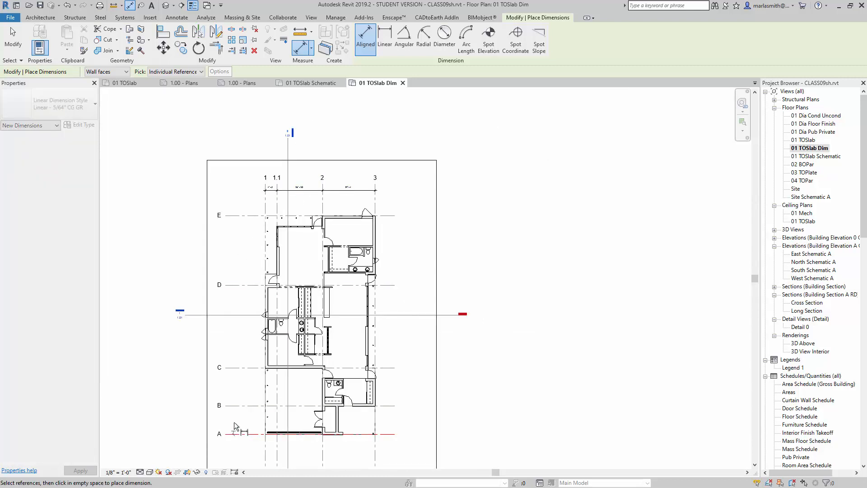
pyautogui.click(237, 405)
pyautogui.click(238, 367)
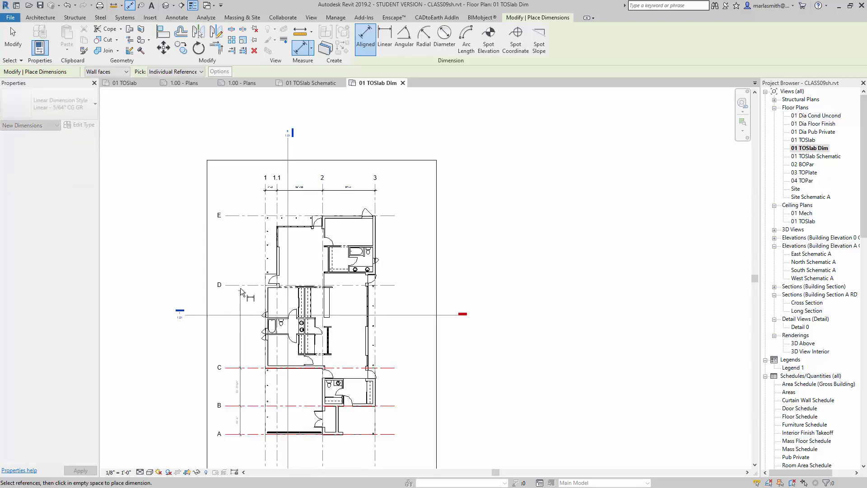
pyautogui.click(241, 285)
pyautogui.click(244, 217)
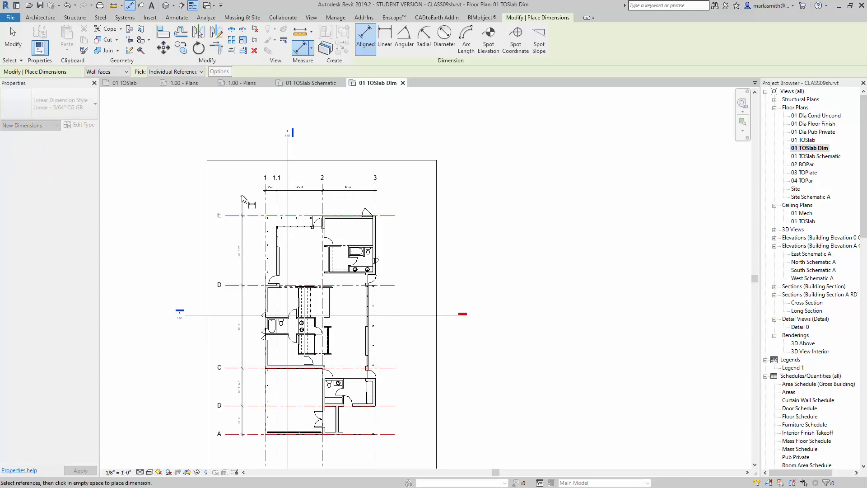
pyautogui.click(242, 199)
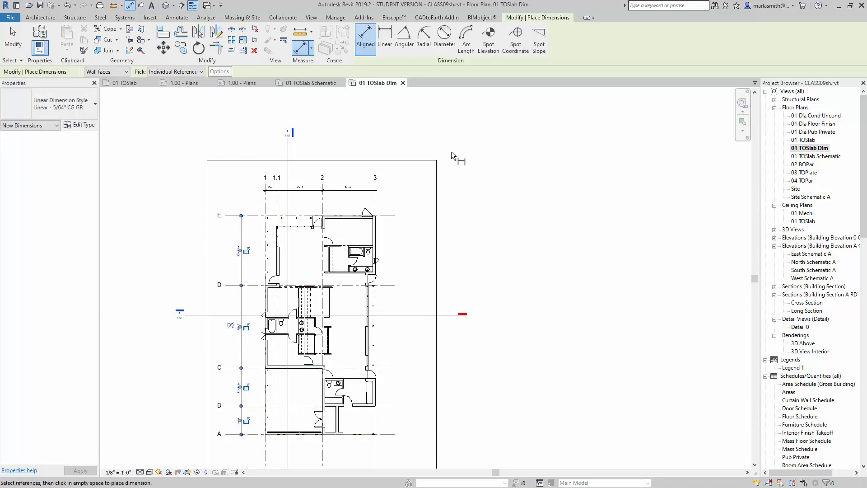
pyautogui.press('Escape')
pyautogui.press('Escape')
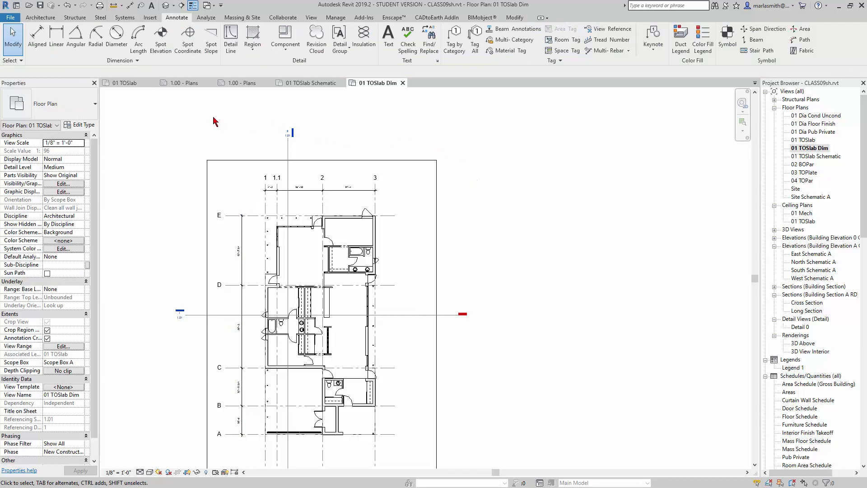
# Open the 1.00 - Plans sheet of CLASS09.rvt and examine how the finished floor plan is dimensioned
pyautogui.click(132, 83)
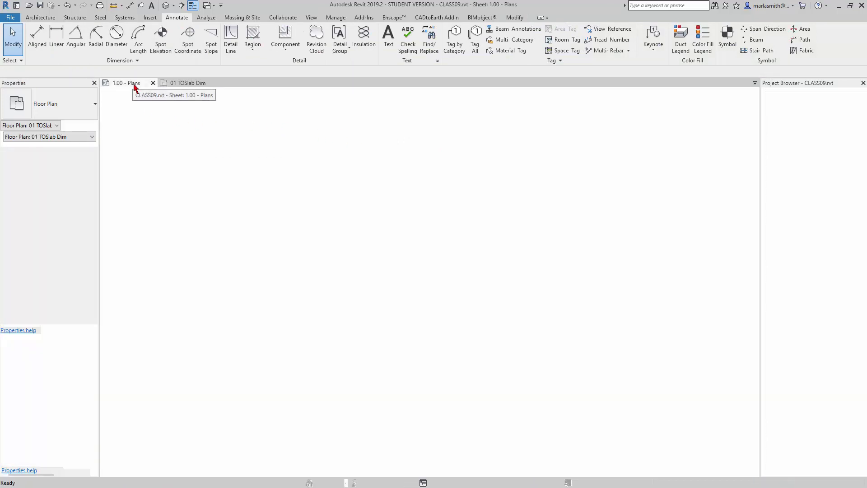
pyautogui.moveTo(652, 229); pyautogui.dragTo(358, 258, button='middle')
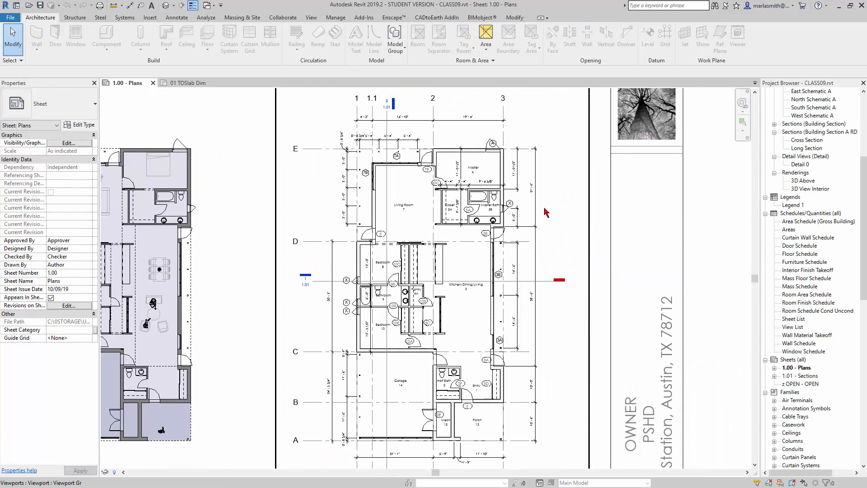
pyautogui.scroll(2, 533, 300)
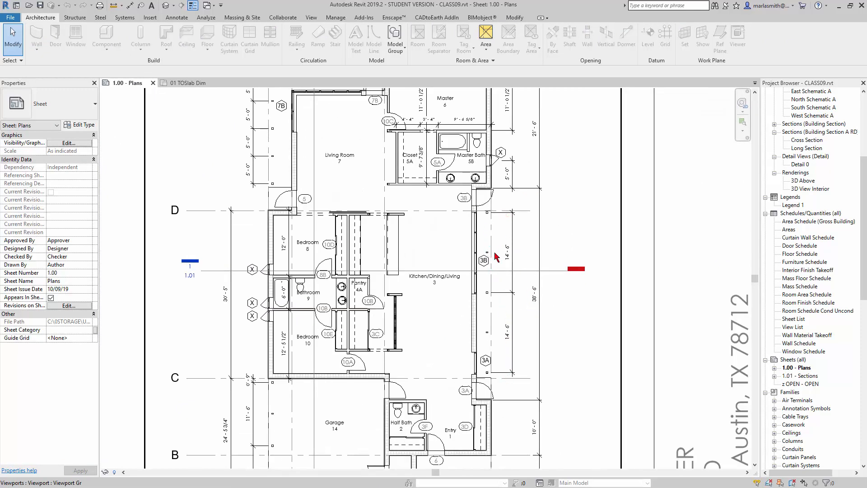
pyautogui.scroll(-1, 506, 371)
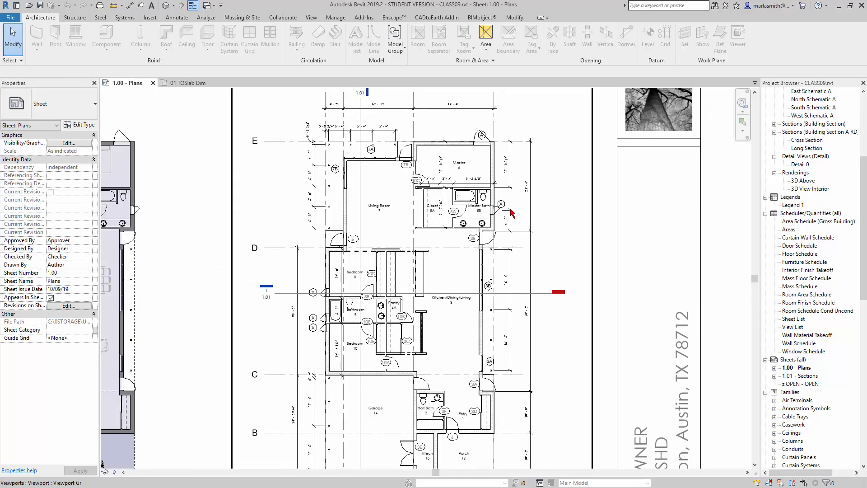
pyautogui.scroll(2, 501, 216)
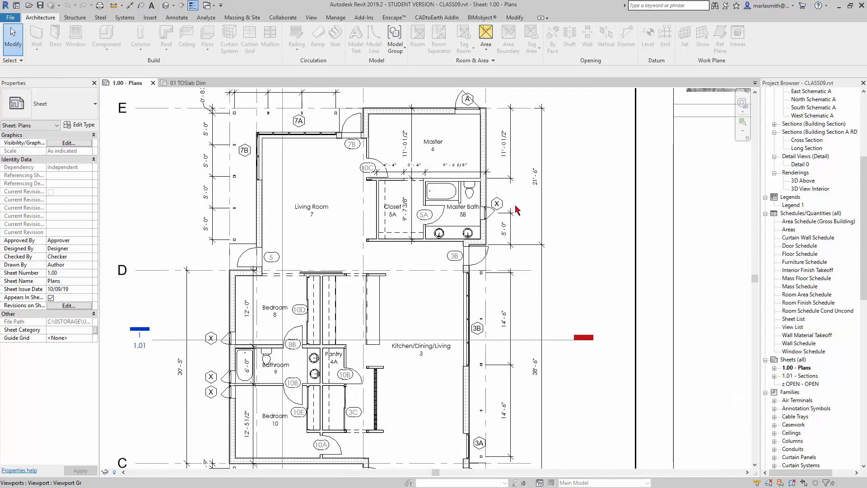
# Examine the exterior and interior dimension strings of the finished plan, from the grid labels and master suite to the bedrooms and grid C
pyautogui.moveTo(473, 151); pyautogui.dragTo(476, 249, button='middle')
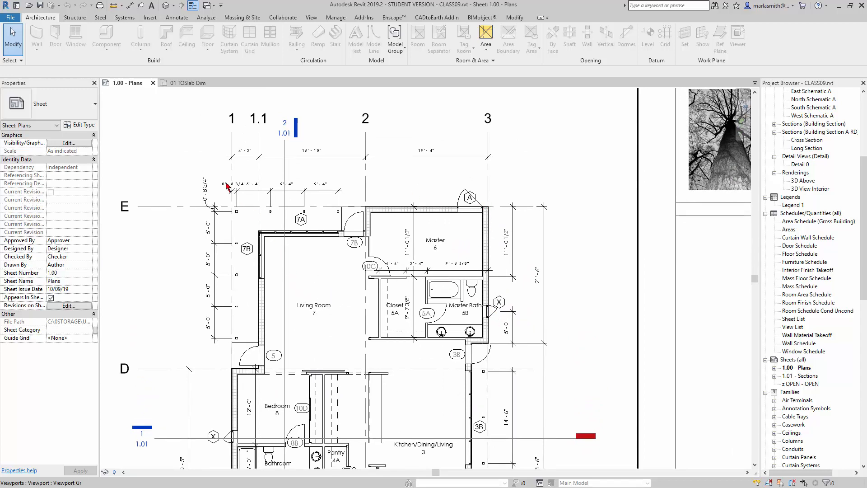
pyautogui.moveTo(285, 299); pyautogui.dragTo(316, 214, button='middle')
pyautogui.scroll(4, 457, 147)
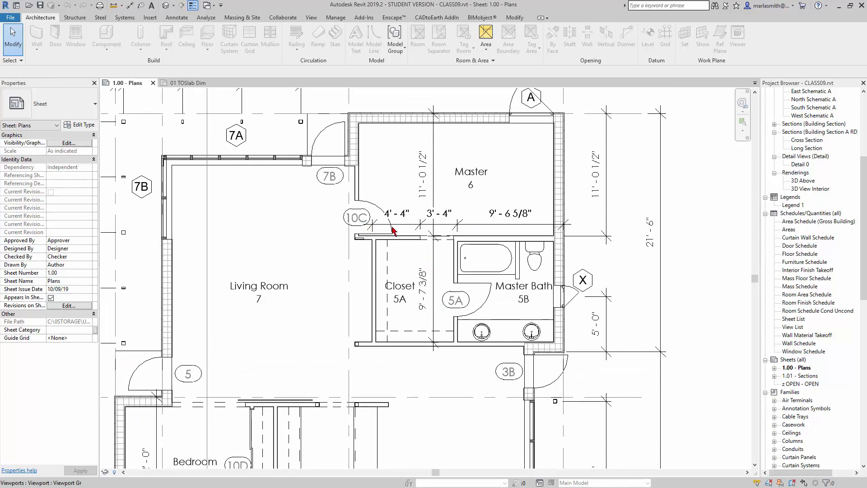
pyautogui.scroll(-3, 401, 181)
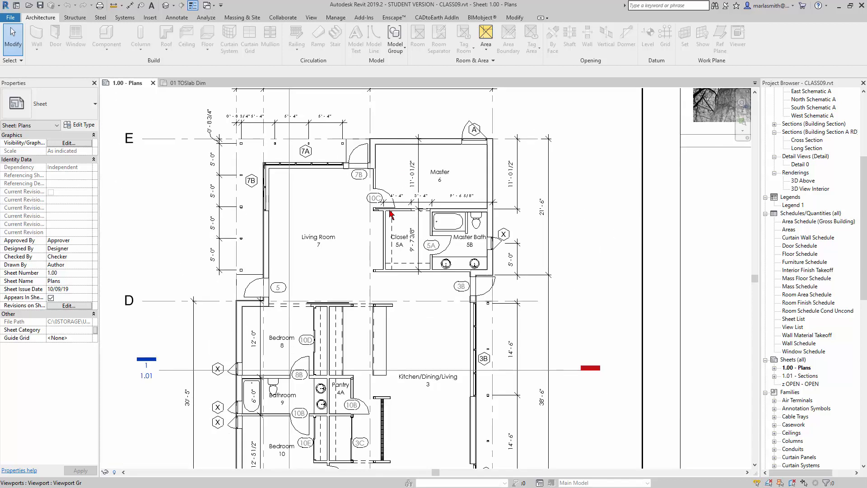
pyautogui.moveTo(360, 359); pyautogui.dragTo(380, 284, button='middle')
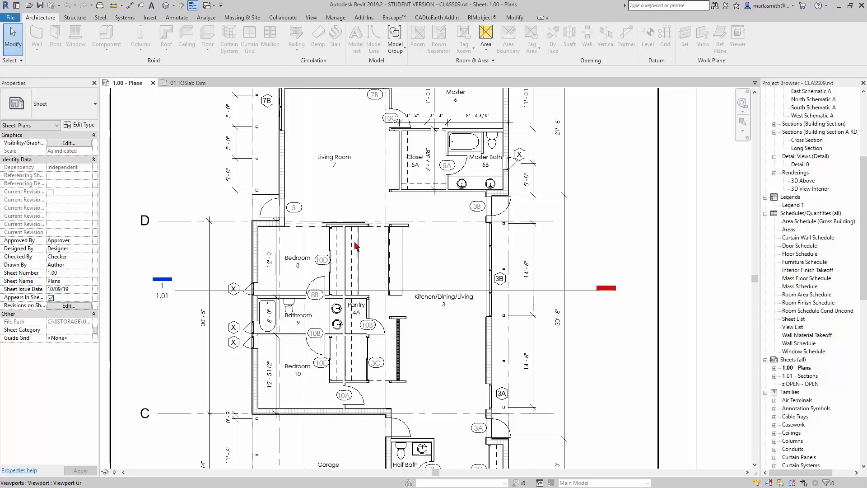
pyautogui.moveTo(463, 397); pyautogui.dragTo(395, 369, button='middle')
pyautogui.scroll(-2, 391, 342)
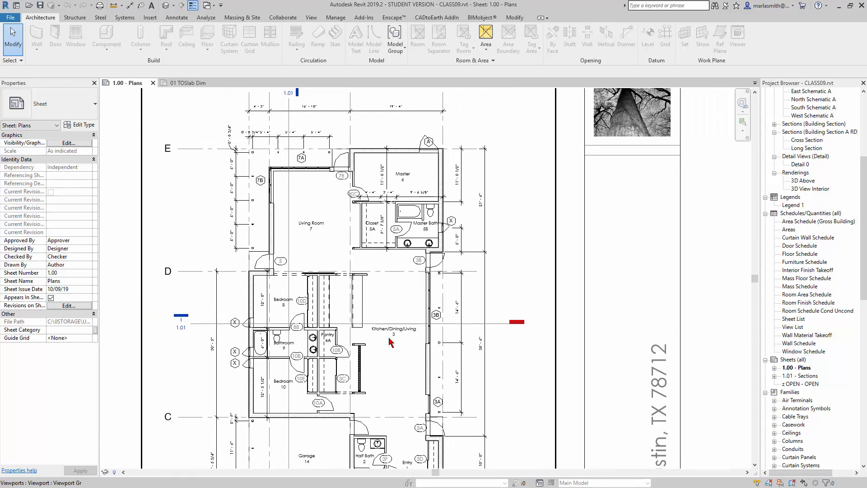
# Return to the 01 TOSlab Dim view of CLASS09sh.rvt and open that project's 1.00 - Plans sheet
pyautogui.click(183, 82)
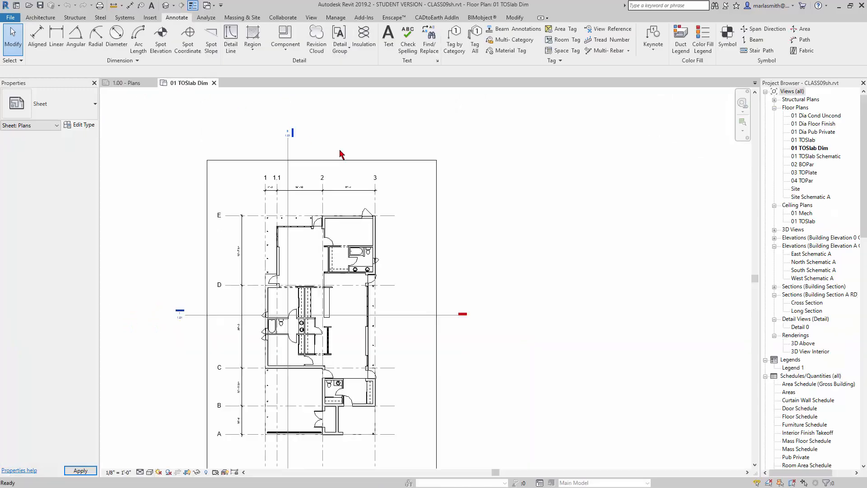
pyautogui.moveTo(342, 383); pyautogui.dragTo(357, 338, button='middle')
pyautogui.scroll(-1, 357, 338)
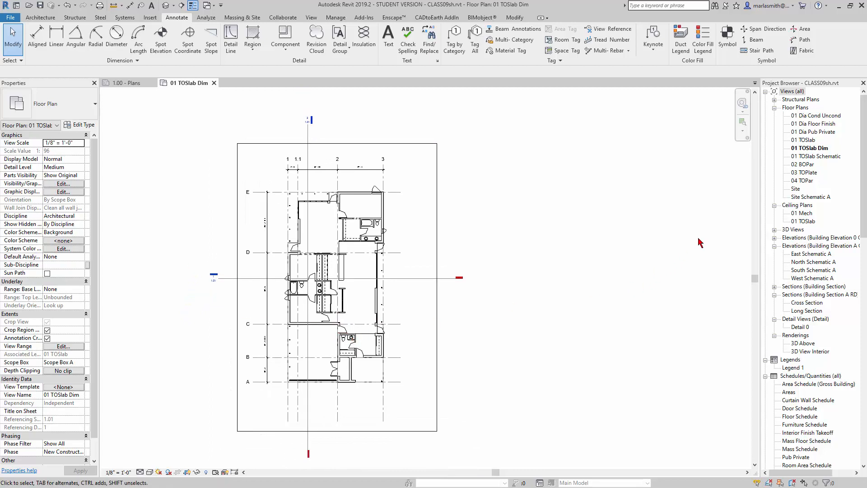
pyautogui.moveTo(864, 168); pyautogui.dragTo(865, 236)
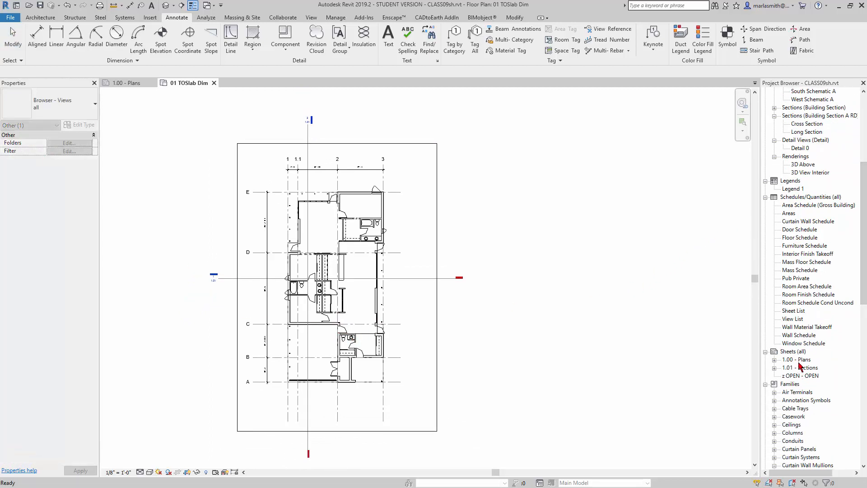
pyautogui.doubleClick(799, 361)
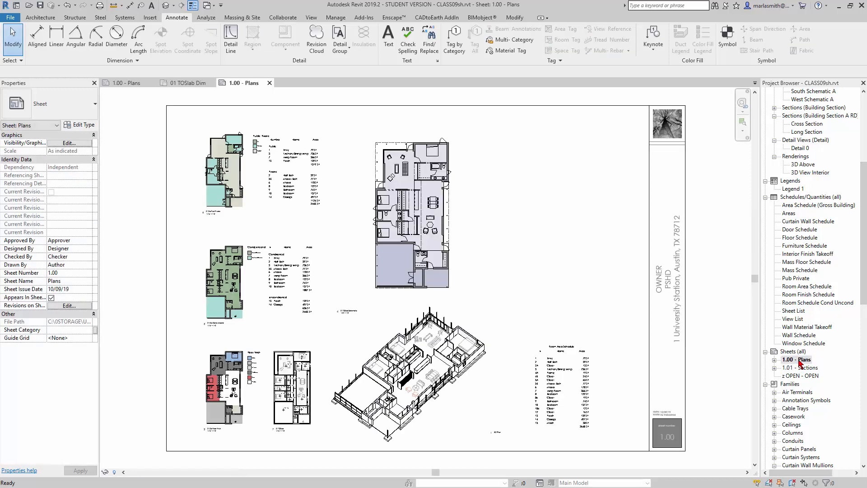
# Place the 01 TOSlab Dim view on the sheet beside the shaded schematic plan and set its viewport type to Viewport Gr
pyautogui.moveTo(860, 199); pyautogui.dragTo(861, 124)
pyautogui.click(809, 149)
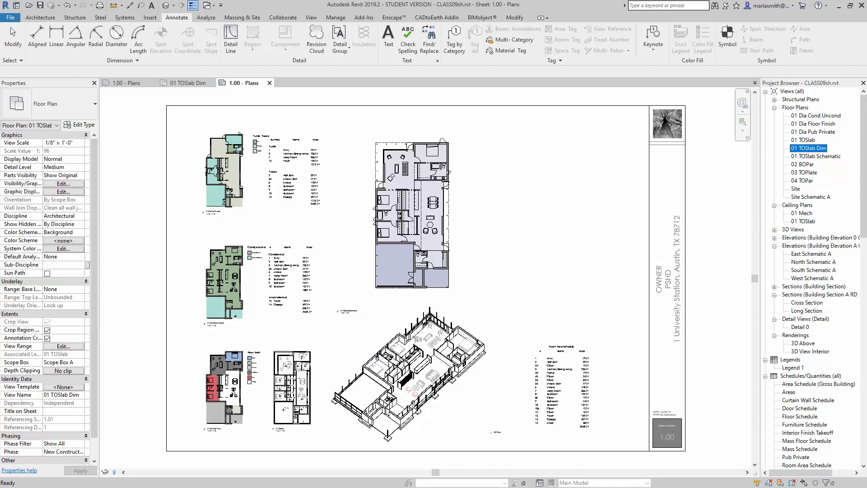
pyautogui.moveTo(810, 148); pyautogui.dragTo(539, 250)
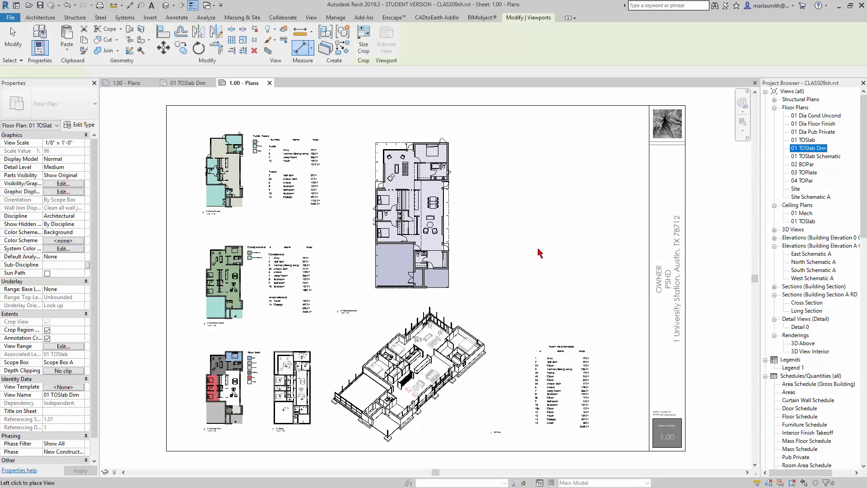
pyautogui.click(559, 221)
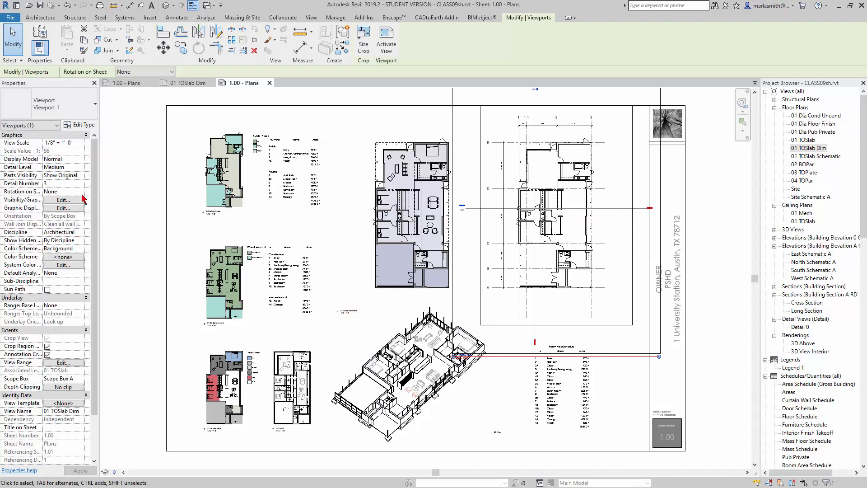
pyautogui.click(76, 108)
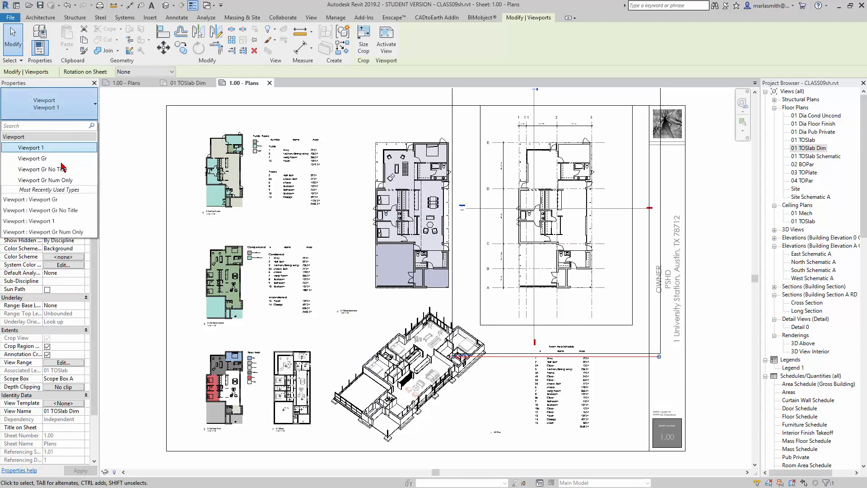
pyautogui.click(45, 158)
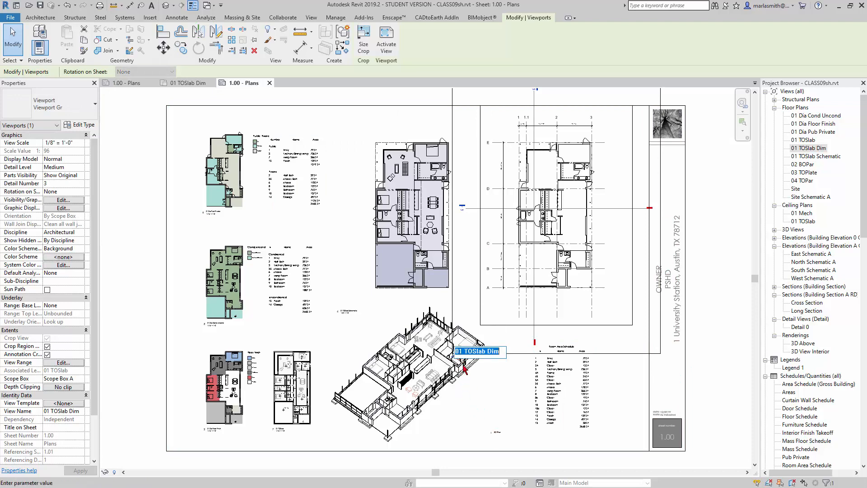
# Move the 01 TOSlab Dim view title up off the axonometric drawing, level with the title of the schematic plan
pyautogui.scroll(5, 462, 368)
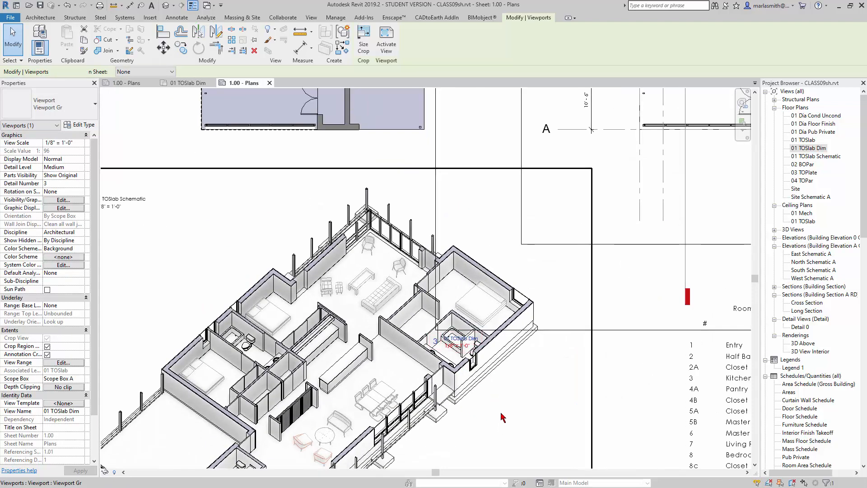
pyautogui.click(497, 398)
pyautogui.click(631, 360)
pyautogui.click(463, 342)
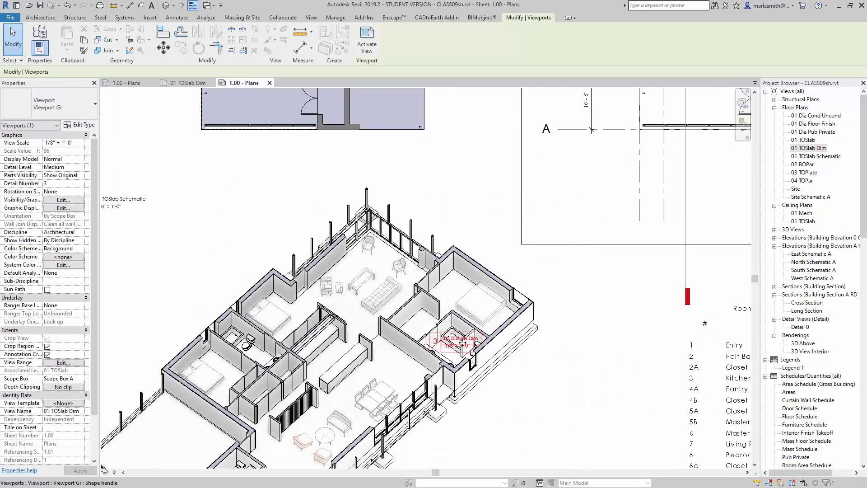
pyautogui.moveTo(460, 342); pyautogui.dragTo(464, 208)
pyautogui.scroll(-5, 393, 305)
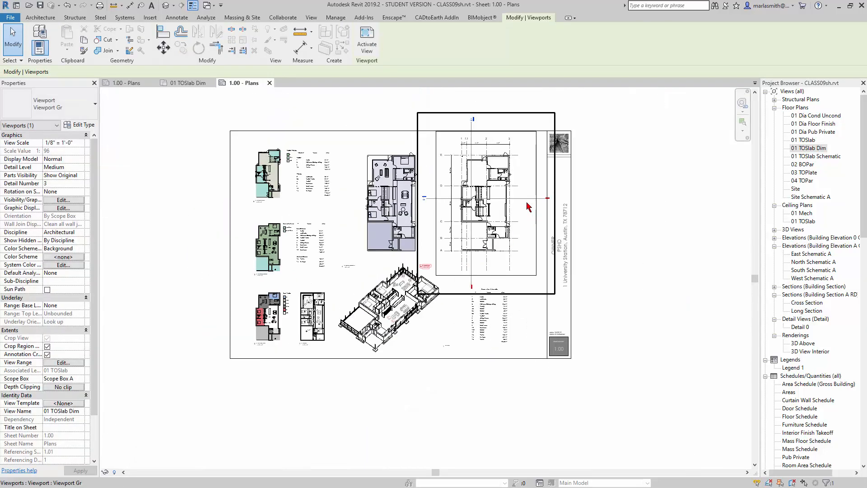
# Activate the 01 TOSlab Dim view on the sheet and hide its crop region
pyautogui.scroll(1, 522, 192)
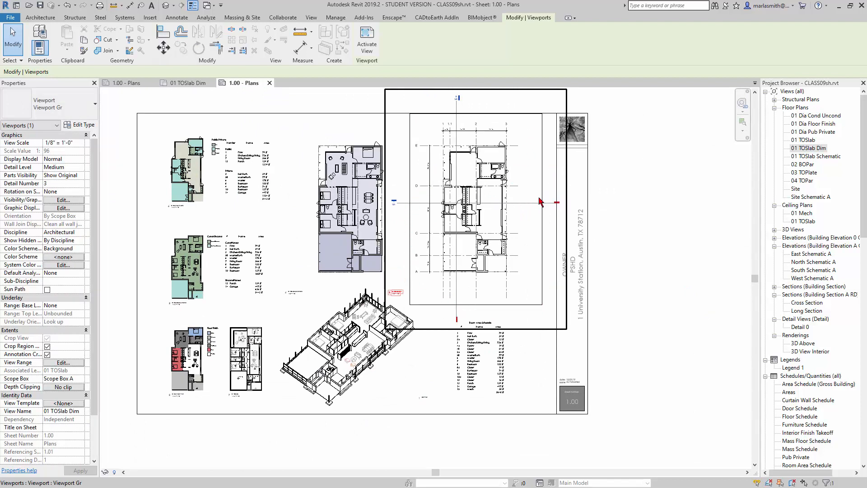
pyautogui.doubleClick(523, 281)
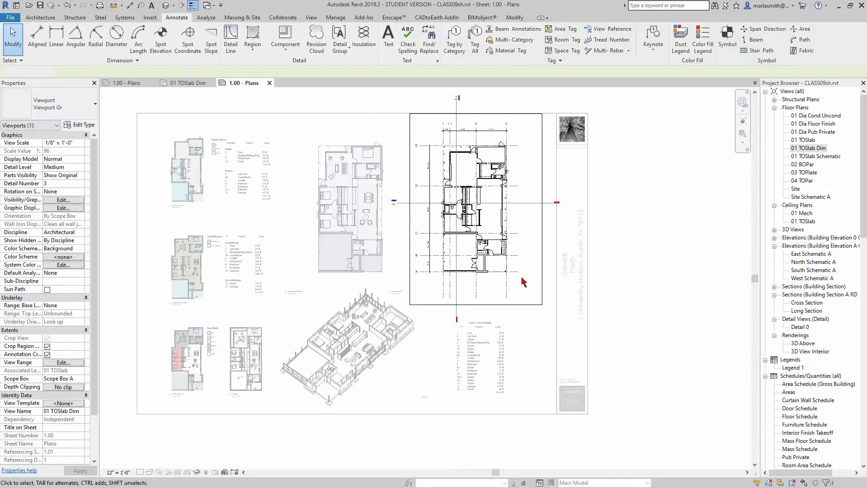
pyautogui.click(187, 472)
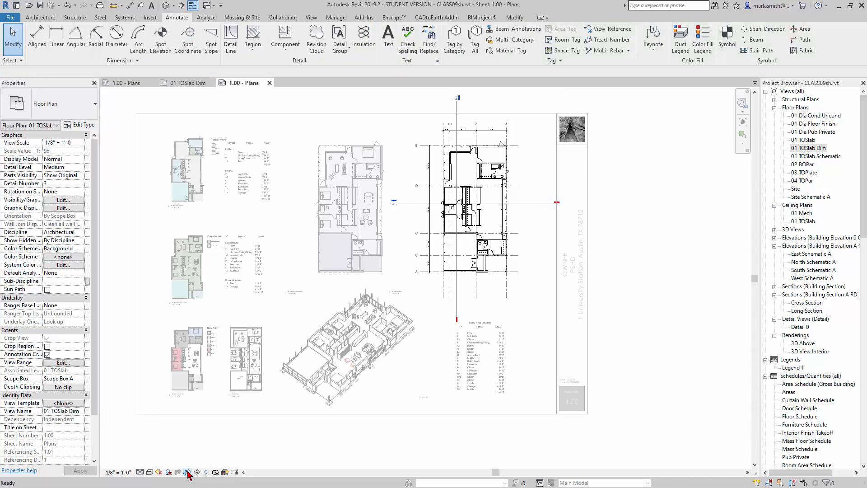
# Shorten the Long Section line at both ends so its markers sit close to the plan
pyautogui.click(457, 314)
pyautogui.moveTo(456, 317); pyautogui.dragTo(456, 288)
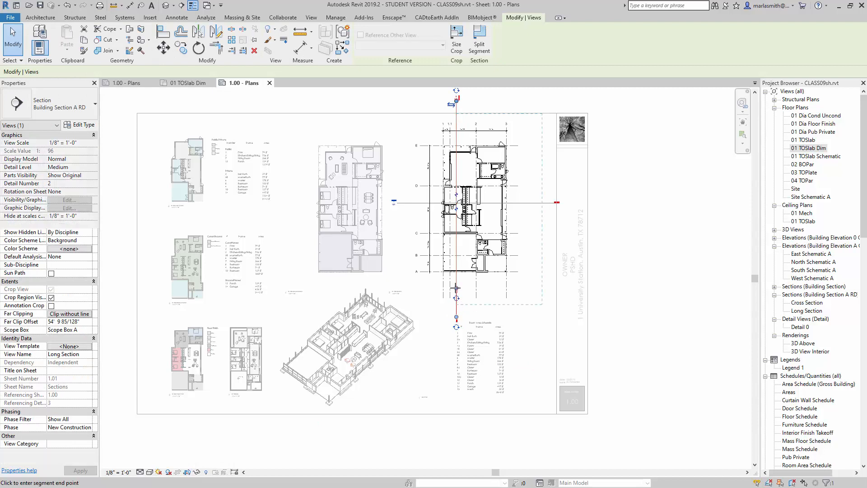
pyautogui.moveTo(457, 101); pyautogui.dragTo(457, 124)
pyautogui.press('Escape')
# Shorten the Cross Section line at both ends to sit close to the plan and deactivate the view
pyautogui.click(526, 209)
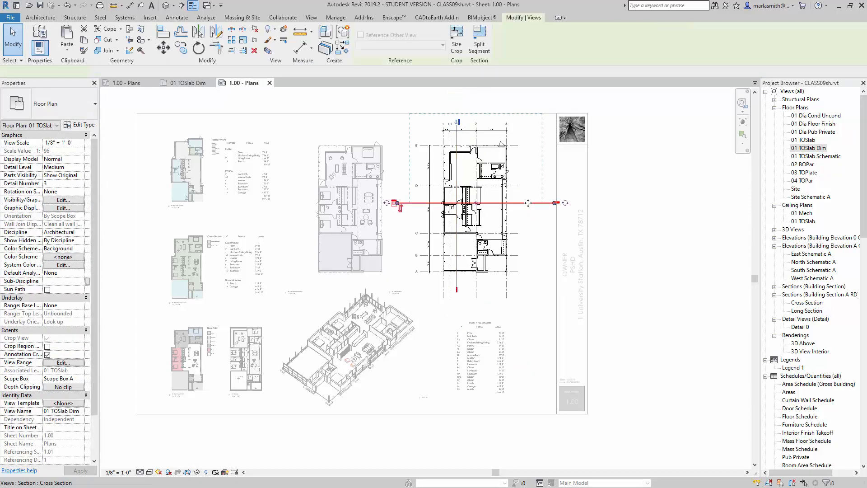
pyautogui.moveTo(556, 204); pyautogui.dragTo(524, 204)
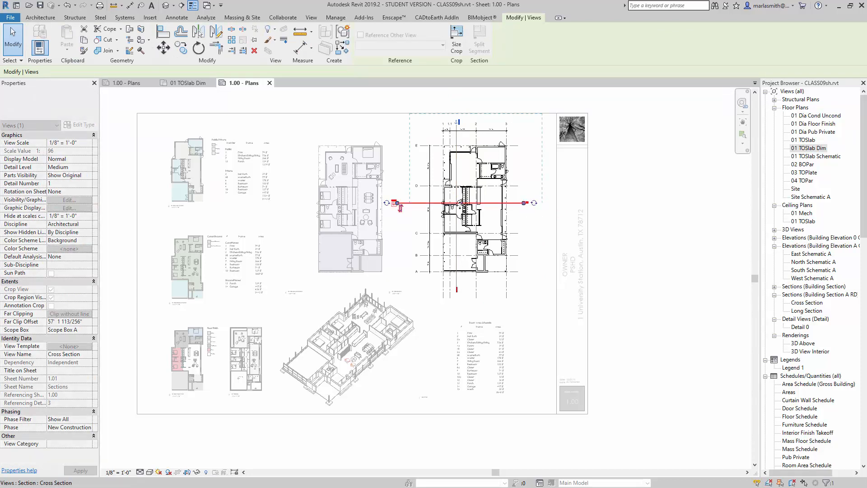
pyautogui.moveTo(398, 205); pyautogui.dragTo(418, 204)
pyautogui.click(335, 445)
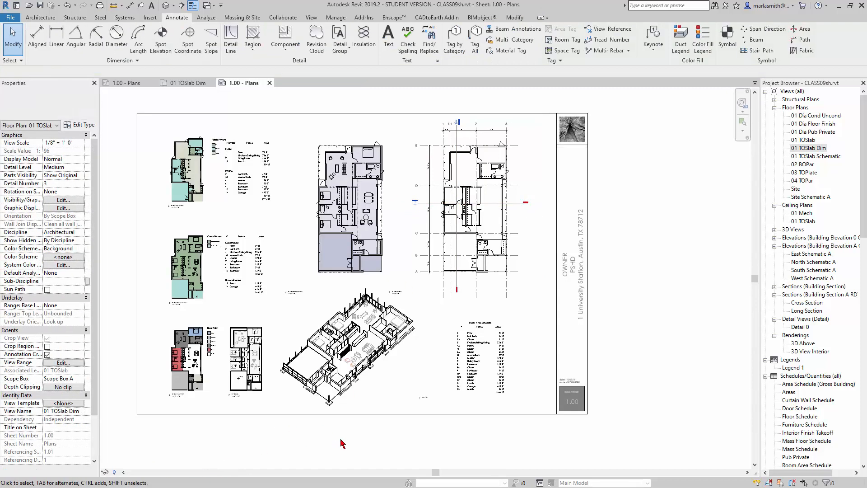